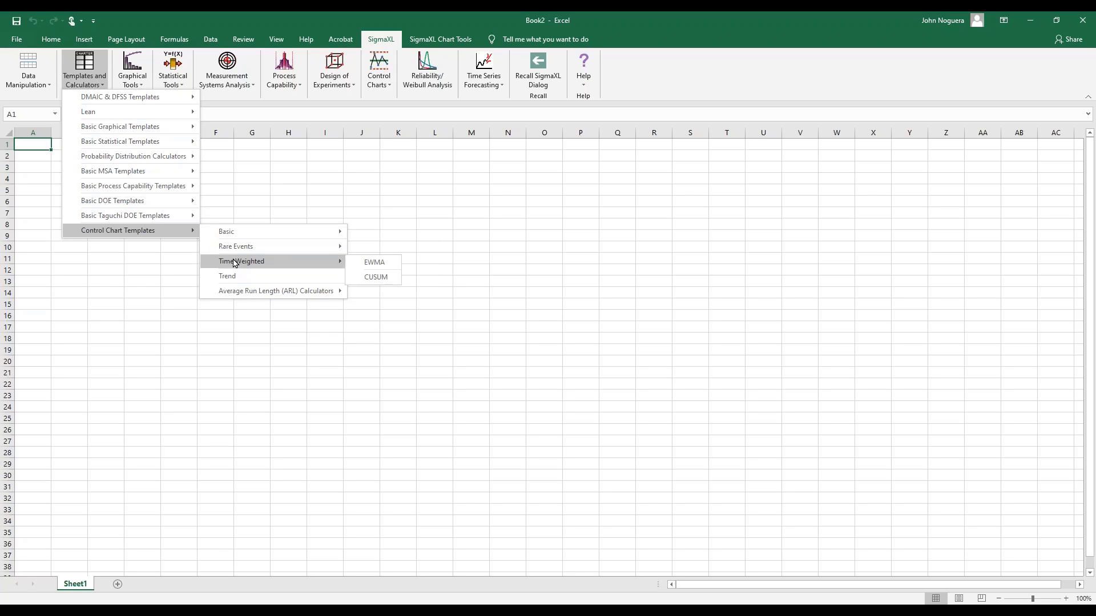
# - Open the SigmaXL Rare Events T control chart template and select cell B3 to view its Days Between formula
pyautogui.moveTo(243, 291)
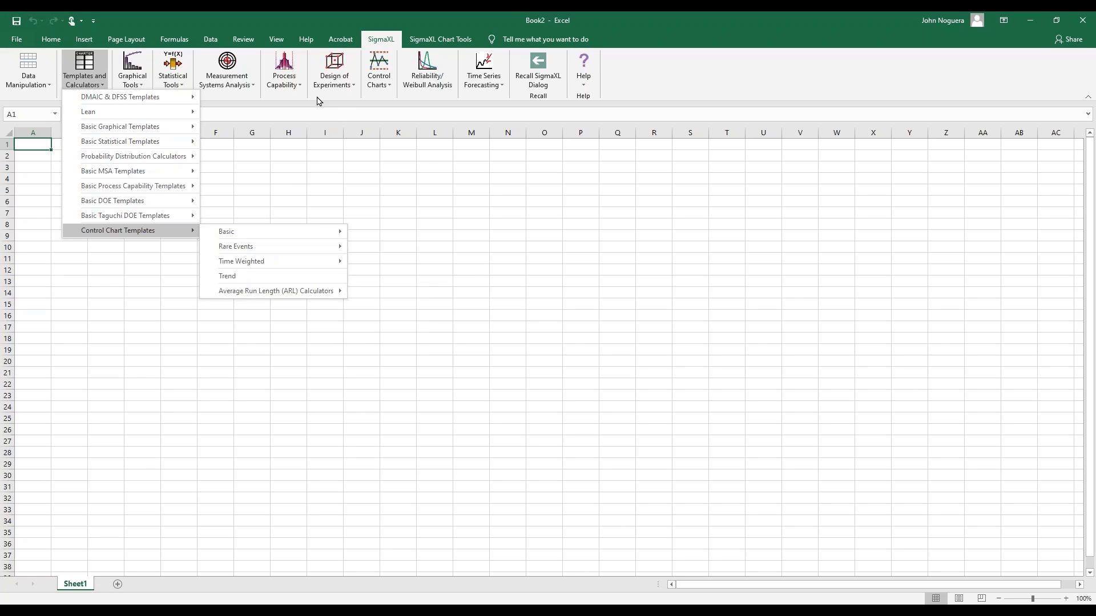
pyautogui.click(379, 80)
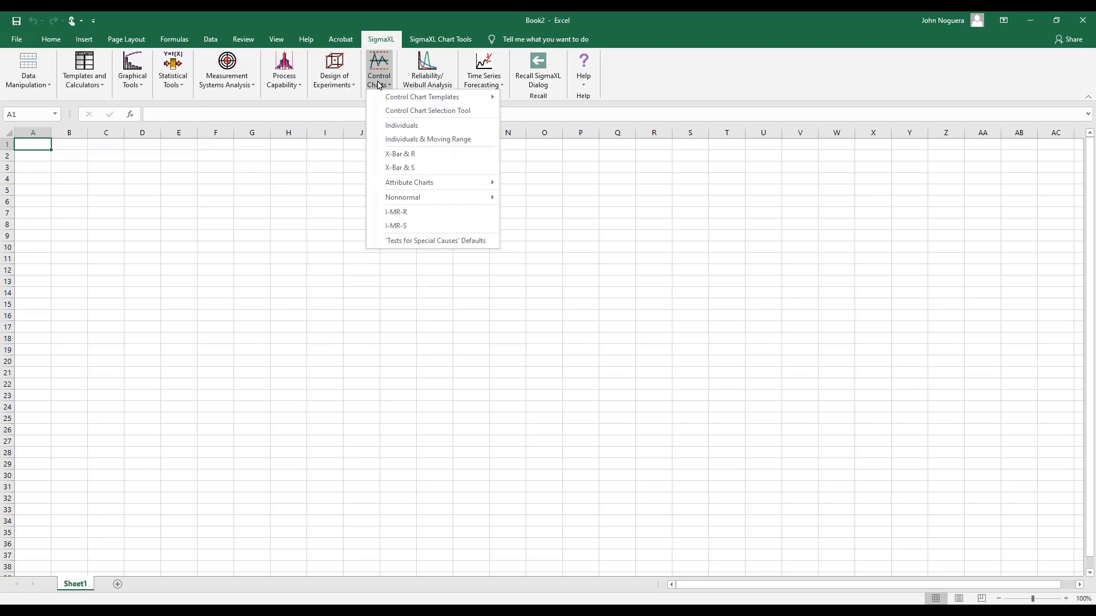
pyautogui.moveTo(382, 100)
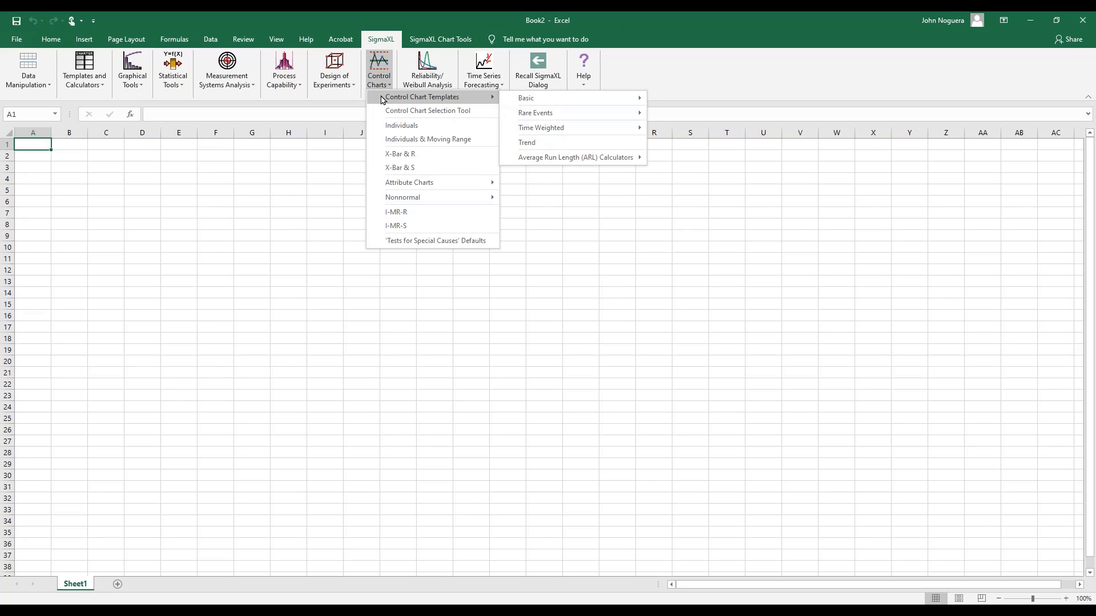
pyautogui.moveTo(560, 118)
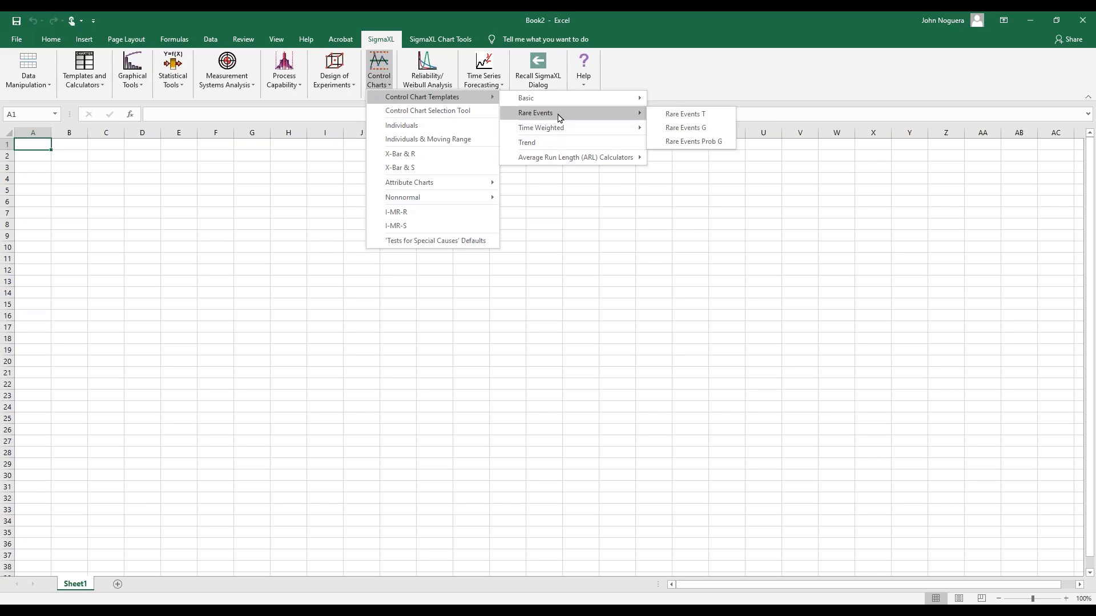
pyautogui.click(683, 113)
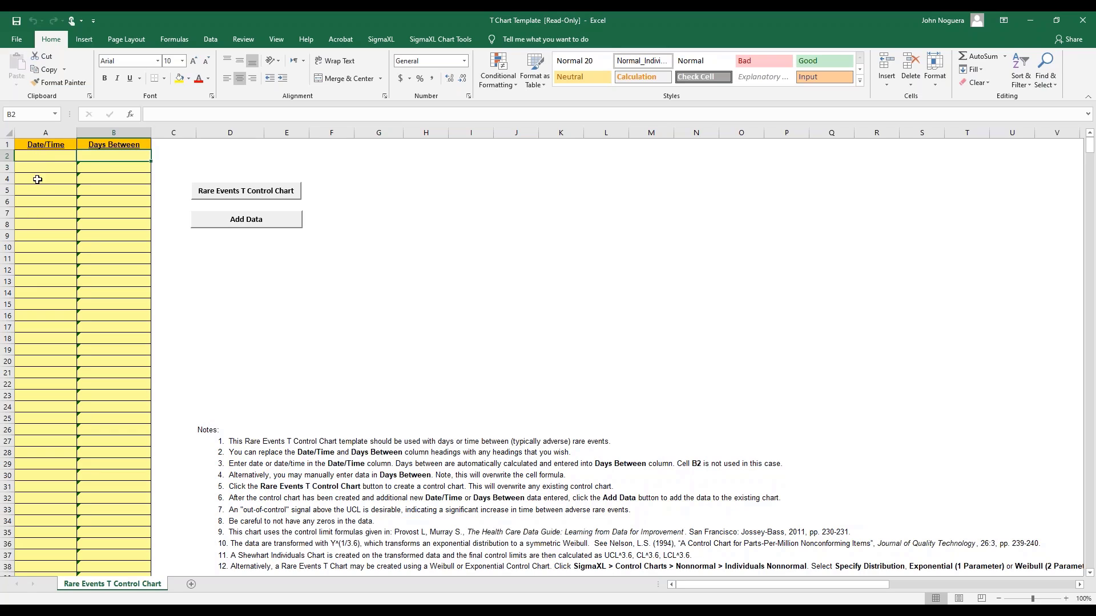
pyautogui.click(103, 165)
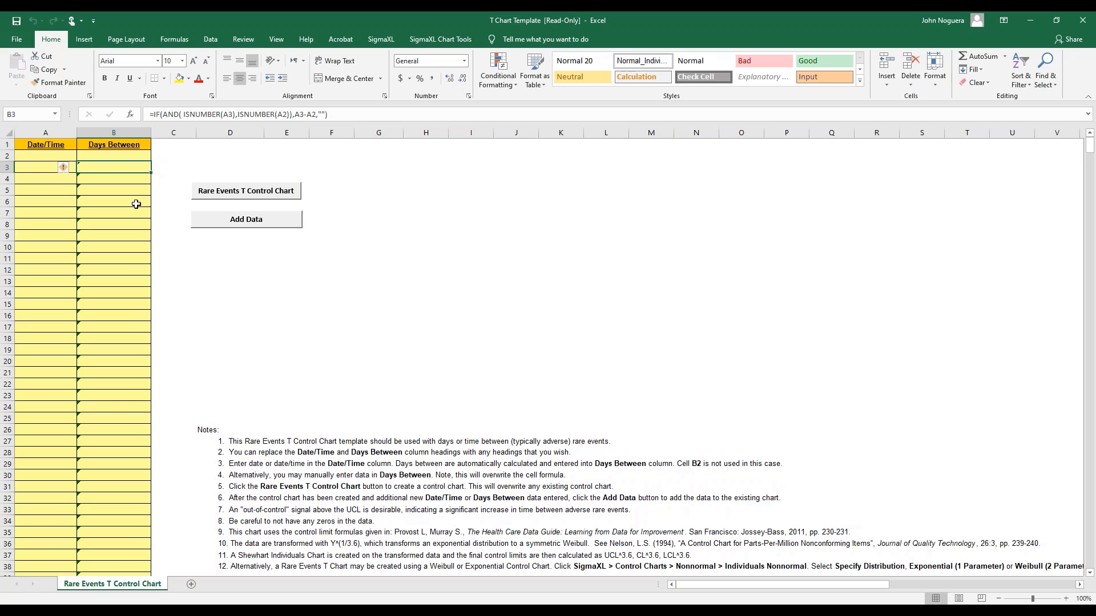
# - Switch to the Days Between Surgical Site Infections workbook and copy the Date/Time SSI header with the Before dates, A1:A22
pyautogui.hotkey('alt', 'Tab')
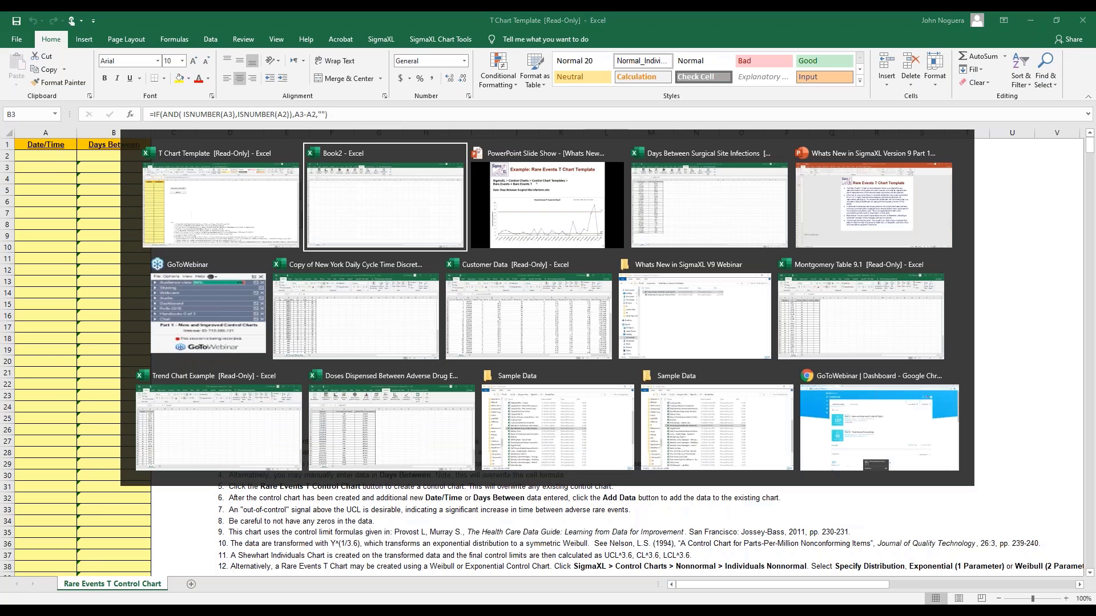
pyautogui.hotkey('alt', 'Tab')
pyautogui.hotkey('alt', 'Tab')
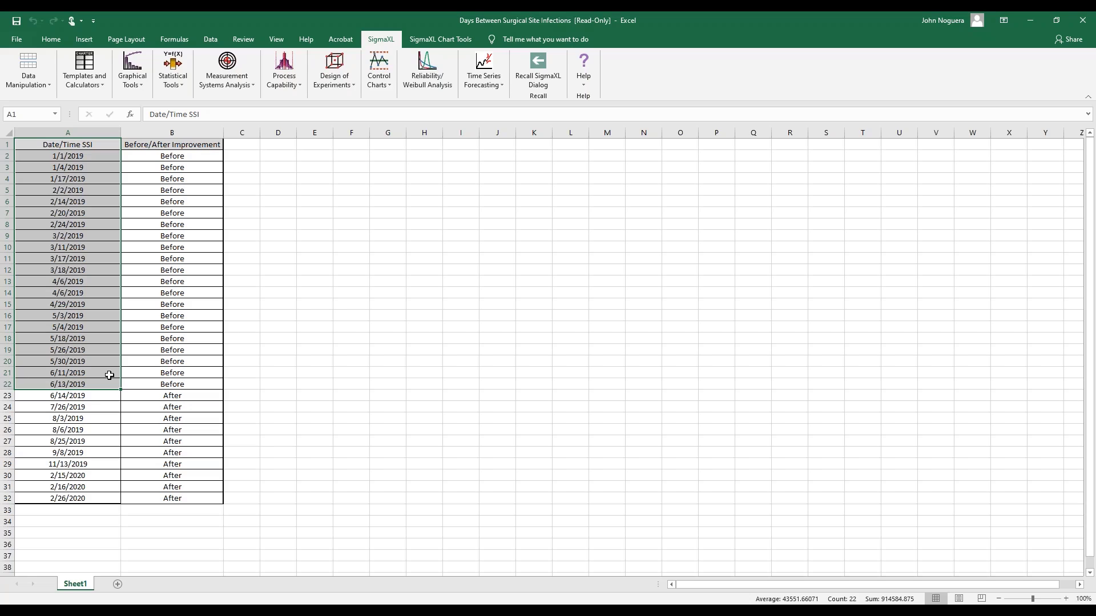
pyautogui.hotkey('ctrl', 'c')
# - Paste the copied dates as values at A1 of the T Chart Template and generate the Rare Events T Control Chart
pyautogui.hotkey('alt', 'Tab')
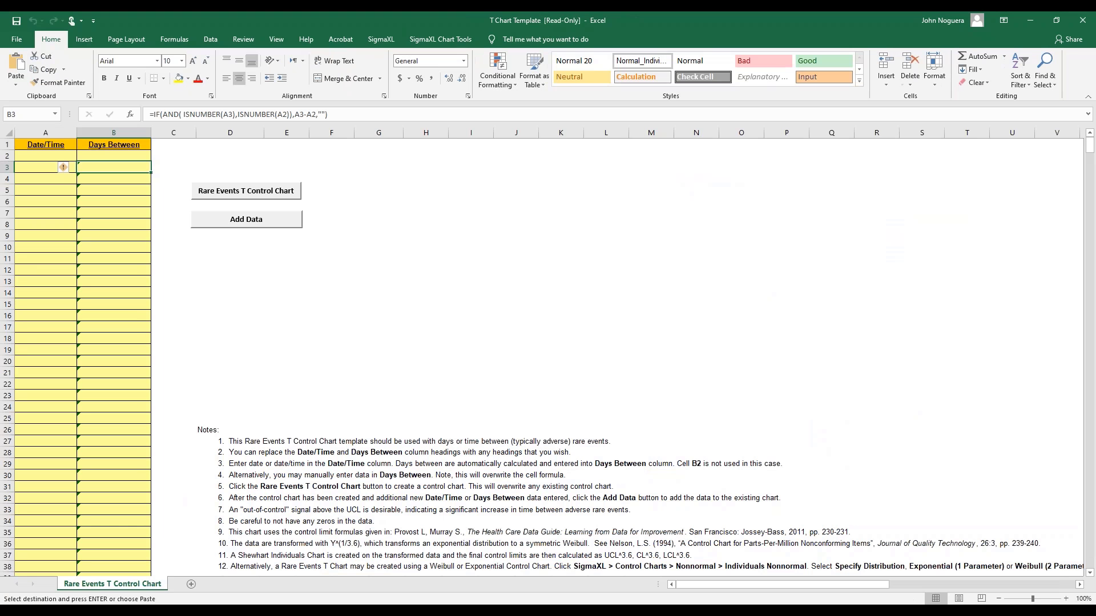
pyautogui.click(23, 143)
pyautogui.rightClick(23, 144)
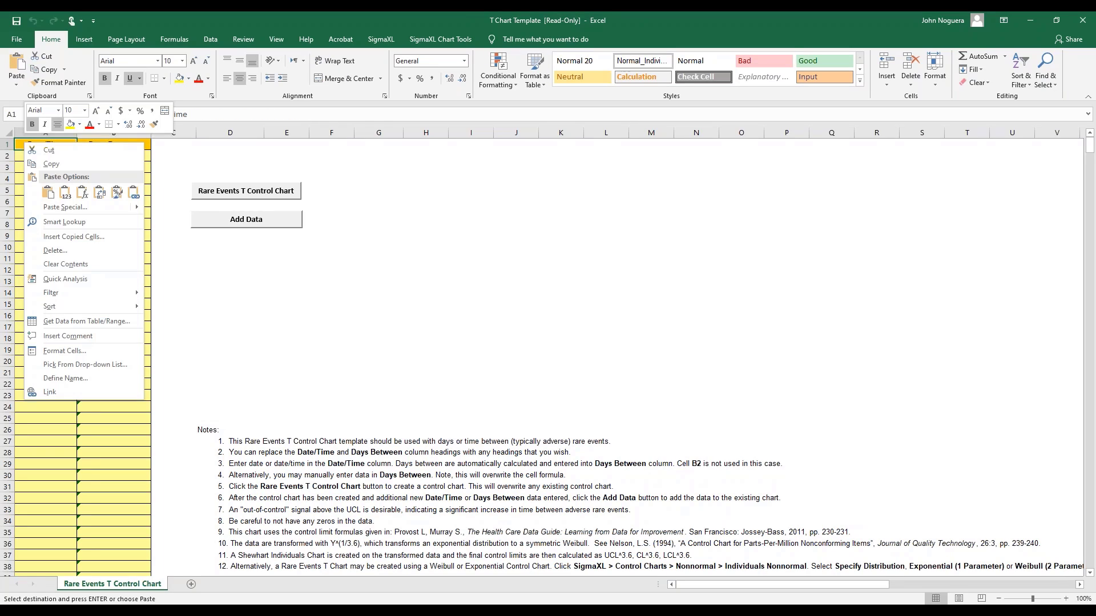
pyautogui.click(66, 193)
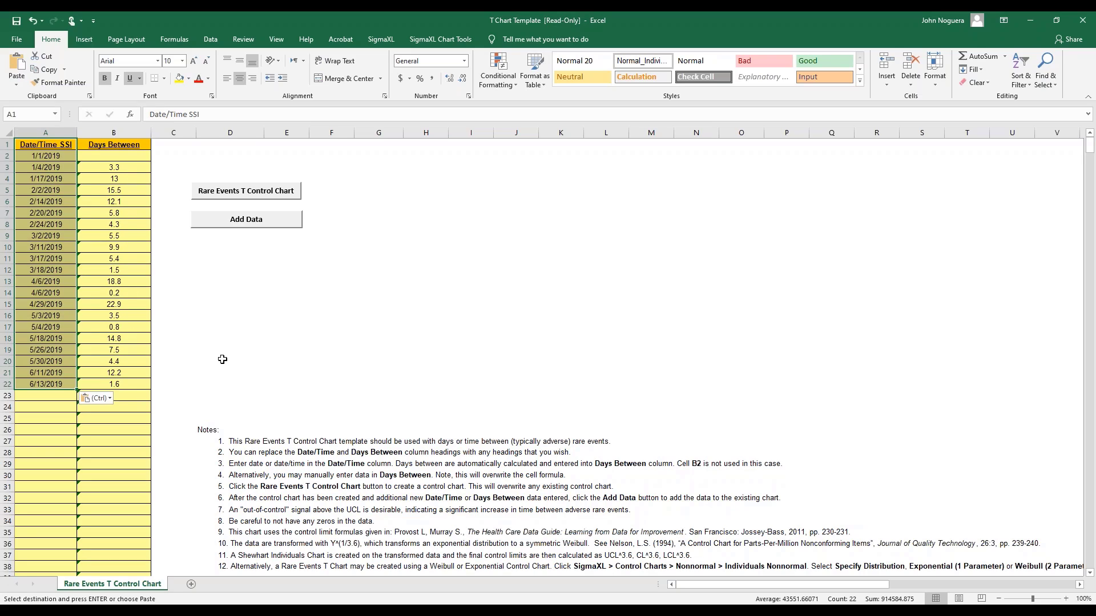
pyautogui.click(238, 192)
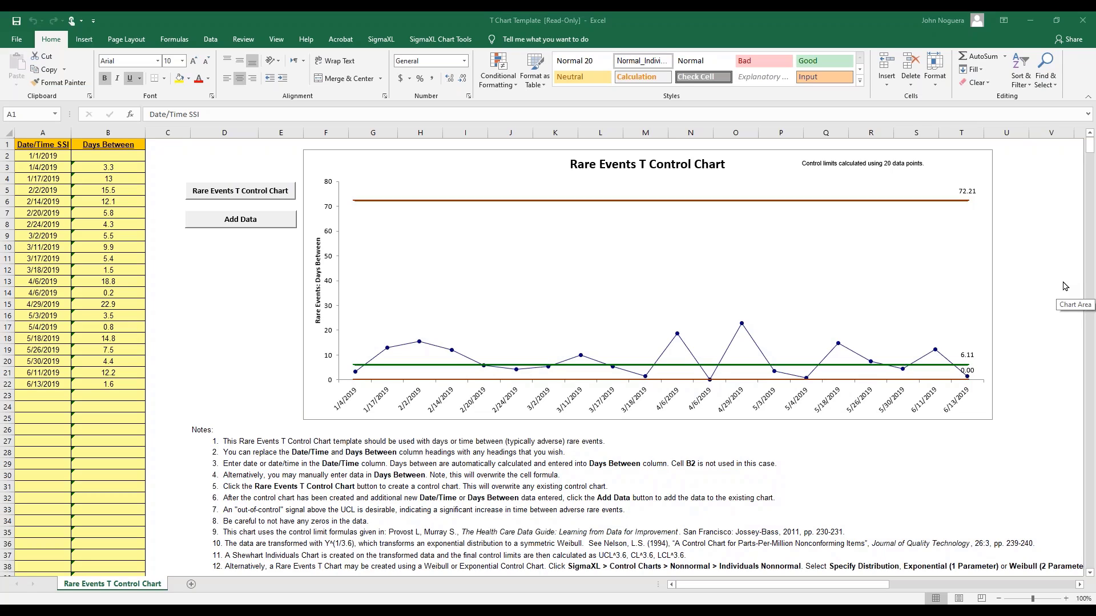
# - Copy the After improvement dates, A23:A32, from the Days Between Surgical Site Infections workbook
pyautogui.hotkey('alt', 'Tab')
pyautogui.hotkey('alt', 'Tab')
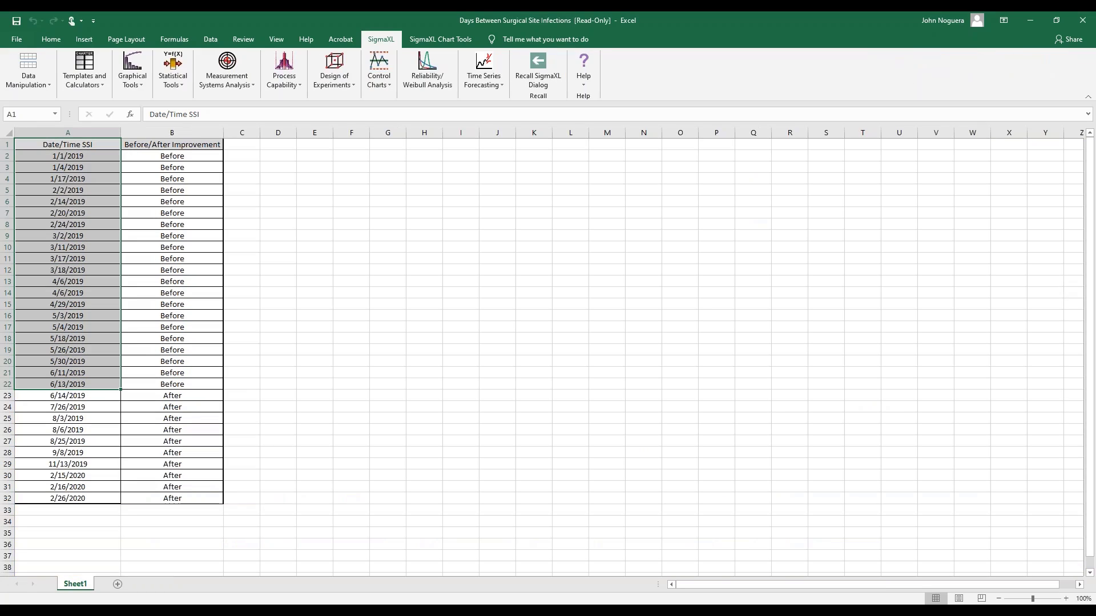
pyautogui.click(89, 396)
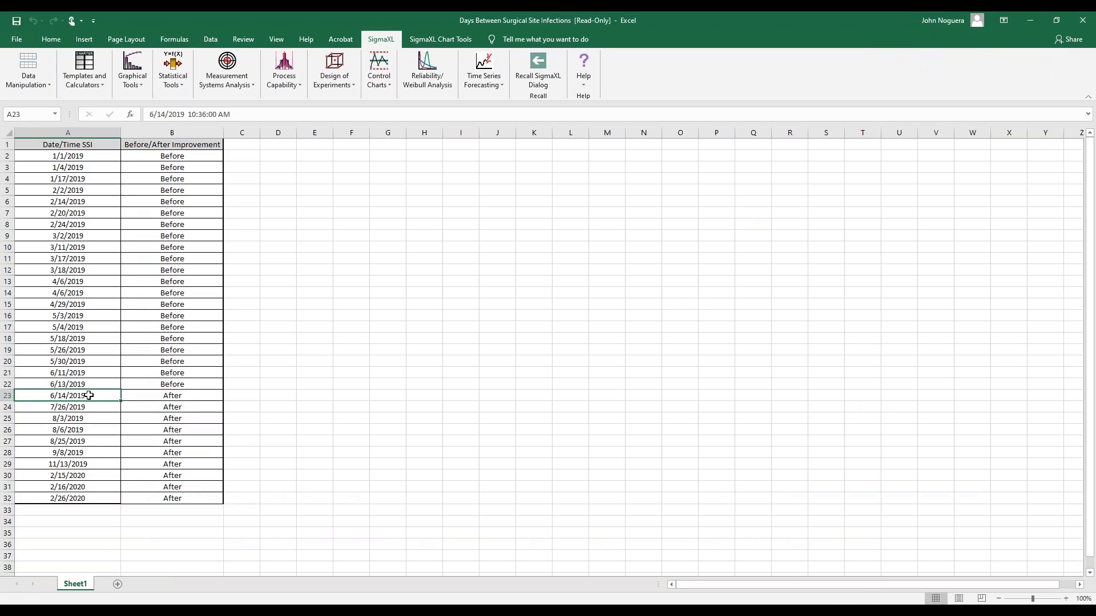
pyautogui.hotkey('shift', 'Down')
pyautogui.hotkey('shift', 'Down')
pyautogui.hotkey('shift', 'Down')
pyautogui.hotkey('shift', 'Down')
pyautogui.hotkey('shift', 'Down')
pyautogui.hotkey('shift', 'Down')
pyautogui.hotkey('shift', 'Down')
pyautogui.hotkey('shift', 'Down')
pyautogui.hotkey('shift', 'Down')
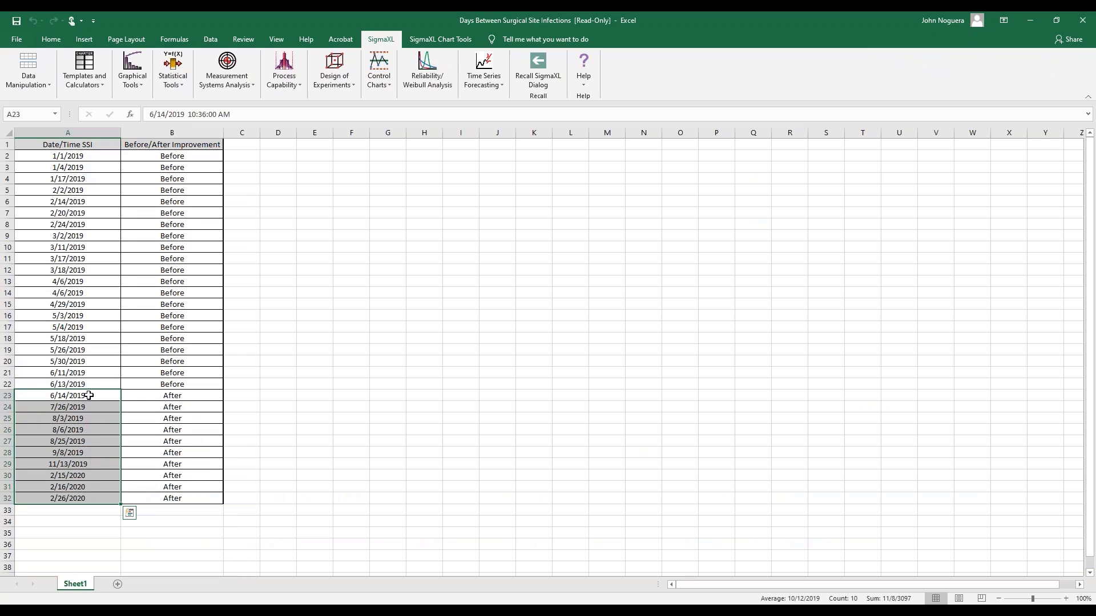
pyautogui.hotkey('ctrl', 'c')
# - Paste the After dates as values at A23 of the T Chart Template and add the new data to the control chart
pyautogui.hotkey('ctrl', 'Tab')
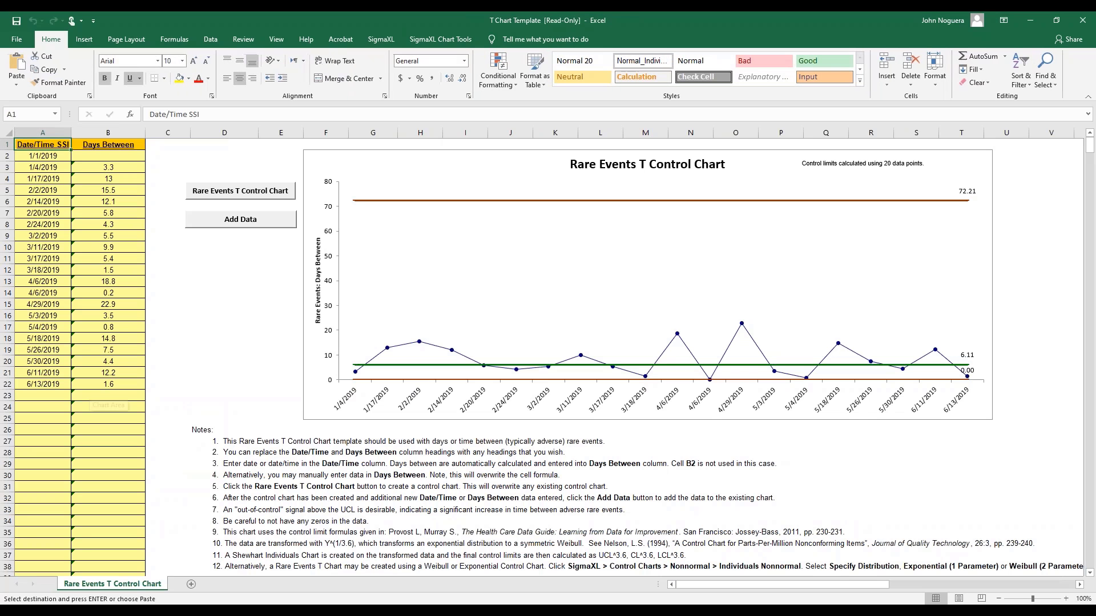
pyautogui.click(27, 394)
pyautogui.rightClick(27, 394)
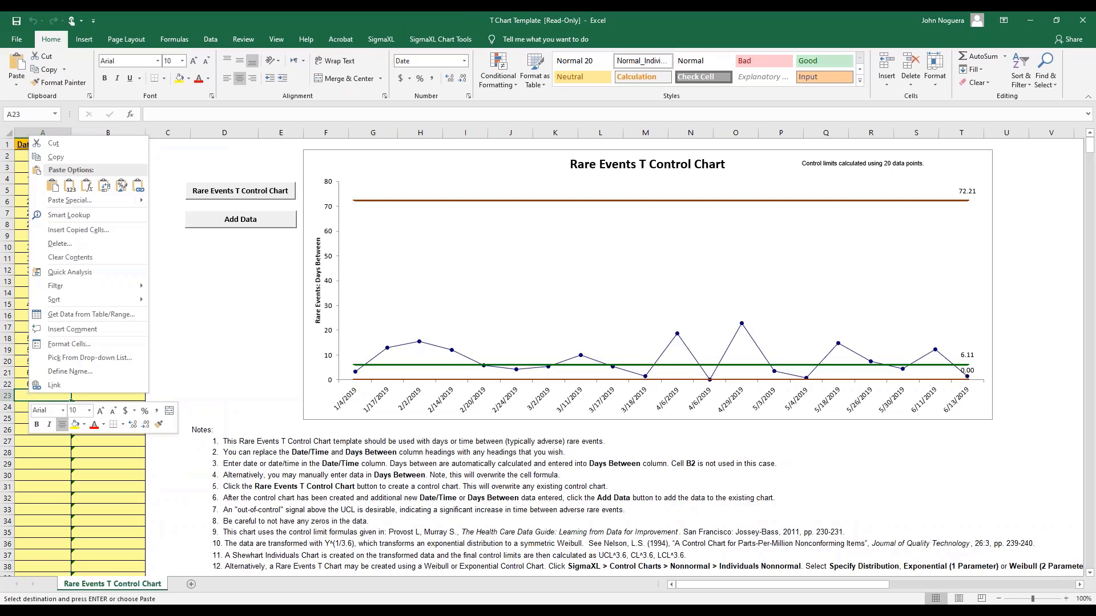
pyautogui.click(67, 188)
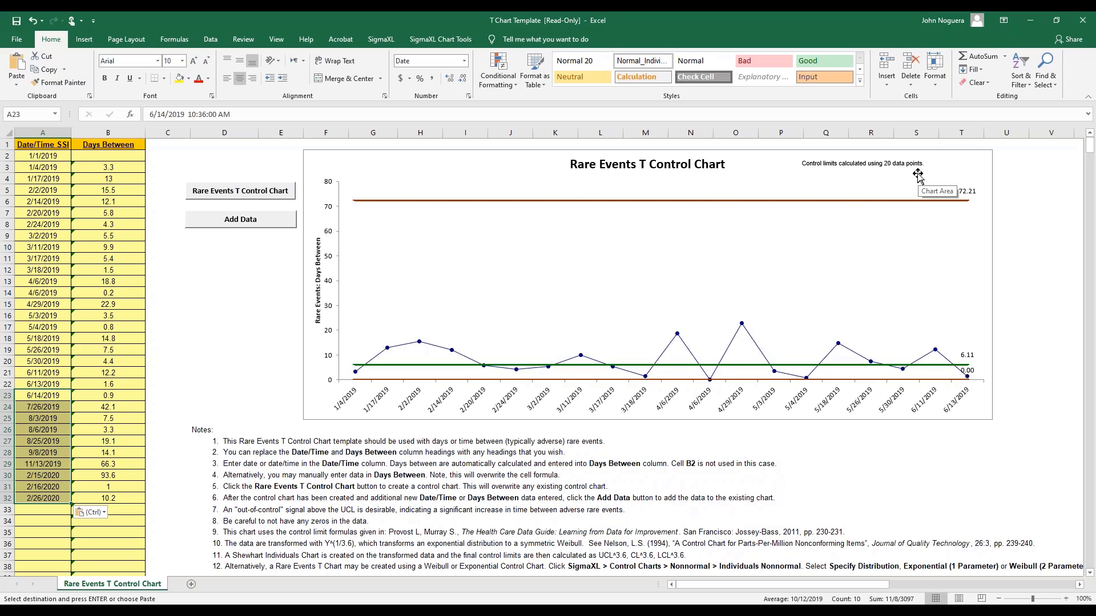
pyautogui.click(240, 224)
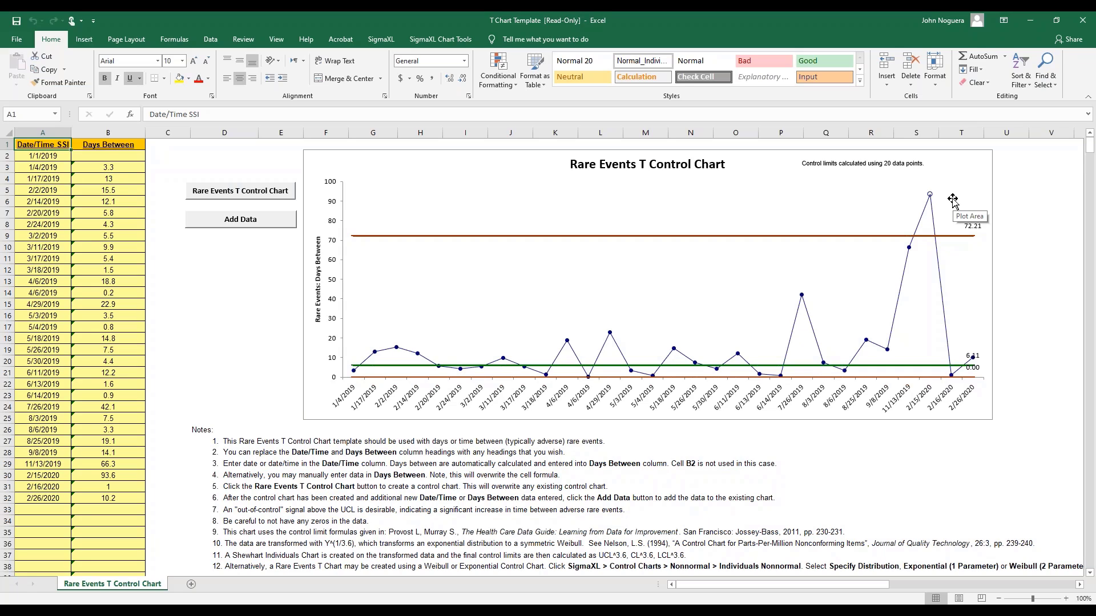
# - Switch to the PowerPoint slide show and advance through the Rare Events G Chart Template slide to its example slide
pyautogui.hotkey('alt', 'Tab')
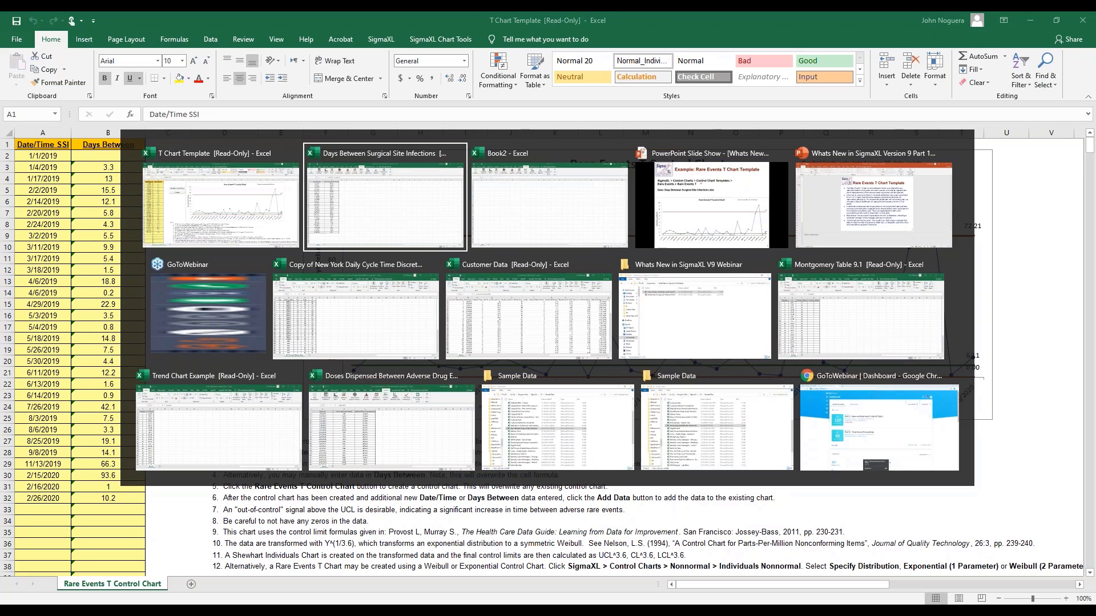
pyautogui.hotkey('alt', 'Tab')
pyautogui.hotkey('alt', 'Tab')
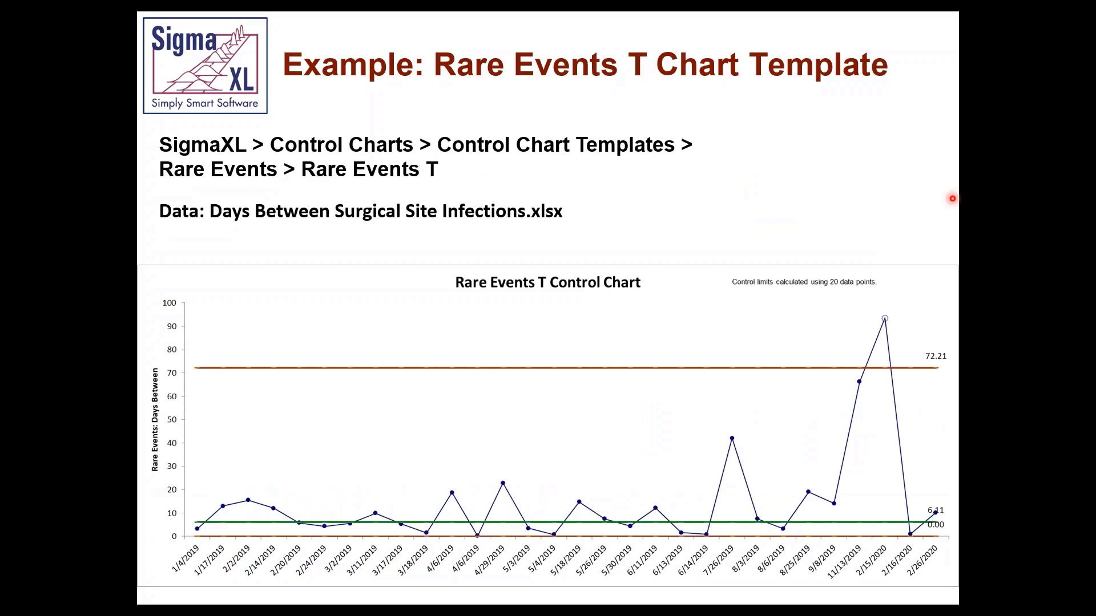
pyautogui.press('Right')
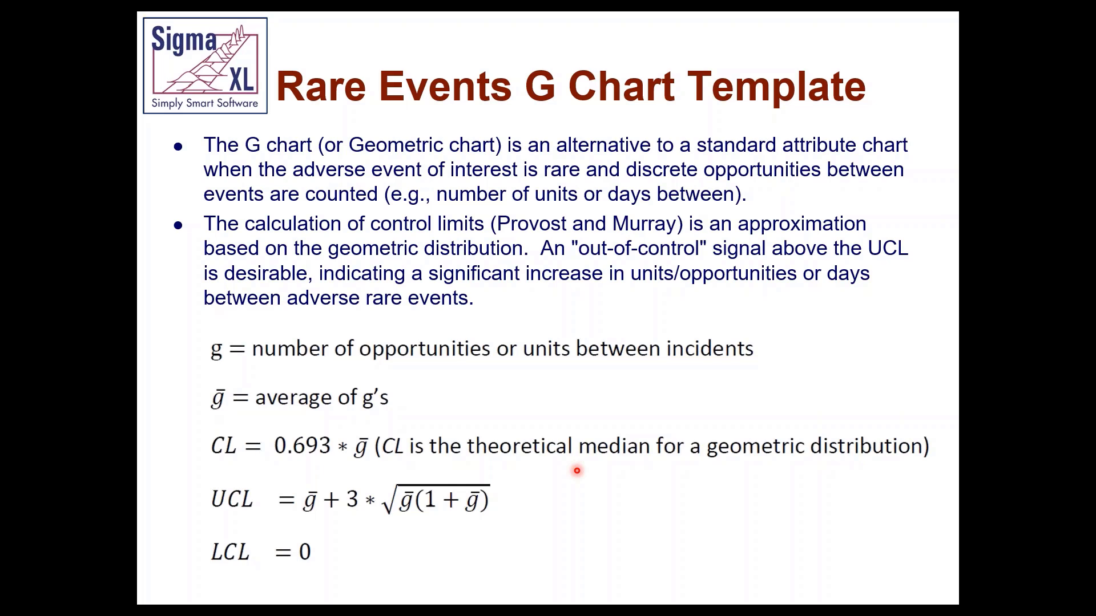
pyautogui.press('Right')
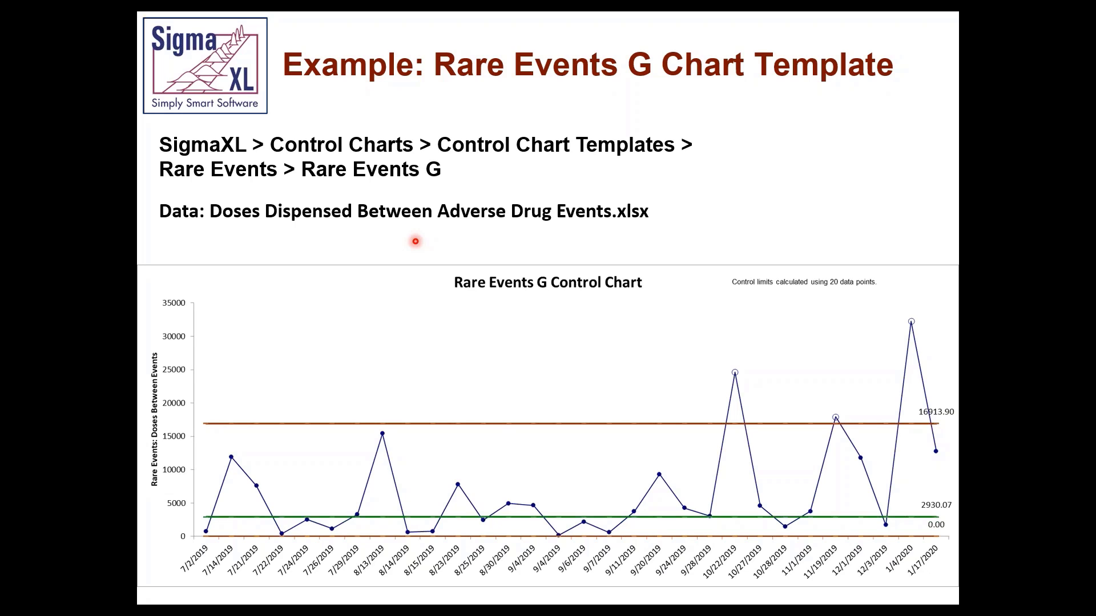
# - Return to Excel, open the SigmaXL Rare Events G control chart template and select B3 to view its Days/Units Between formula
pyautogui.hotkey('alt', 'Tab')
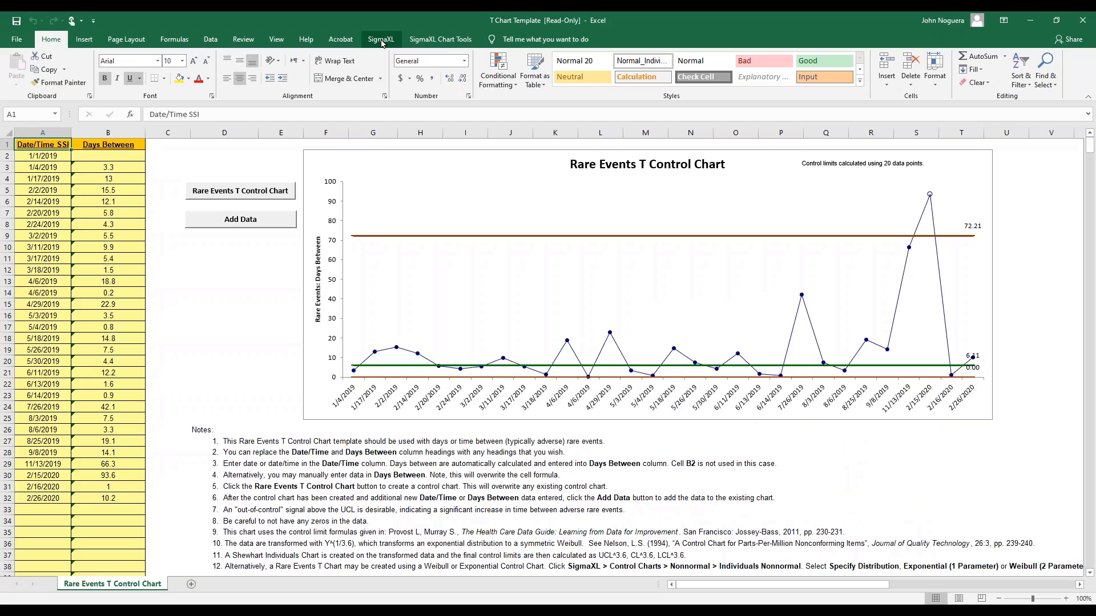
pyautogui.click(382, 40)
pyautogui.click(379, 74)
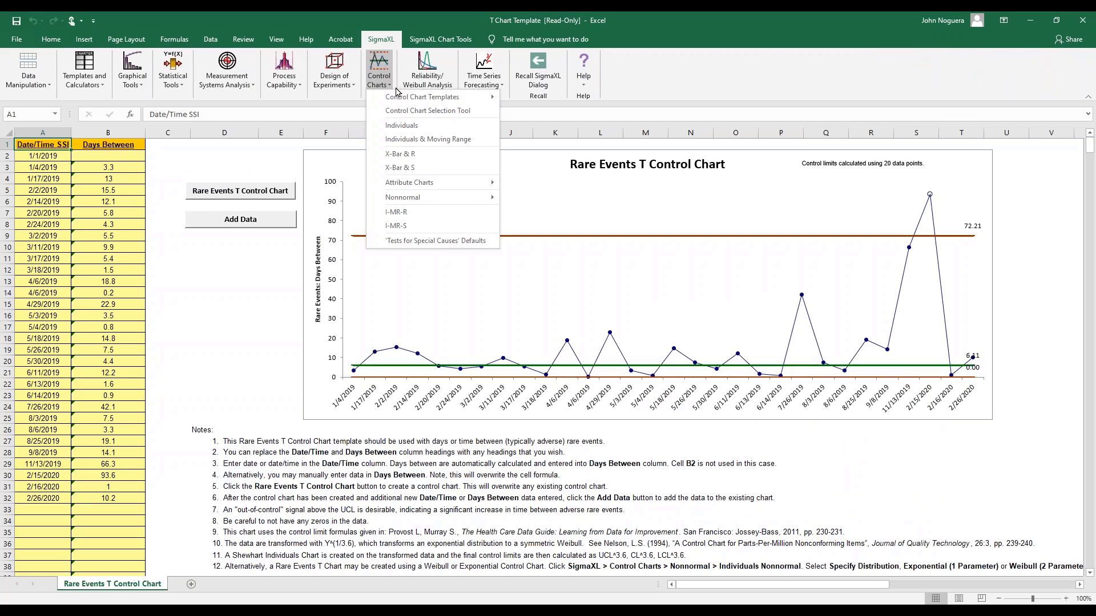
pyautogui.moveTo(399, 97)
pyautogui.moveTo(562, 117)
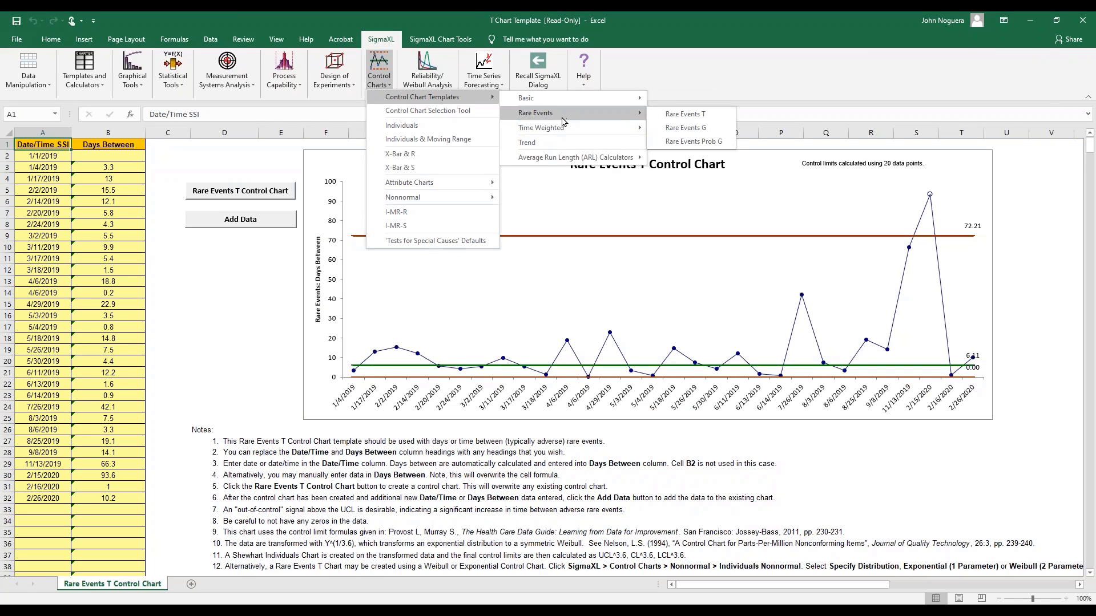
pyautogui.click(668, 127)
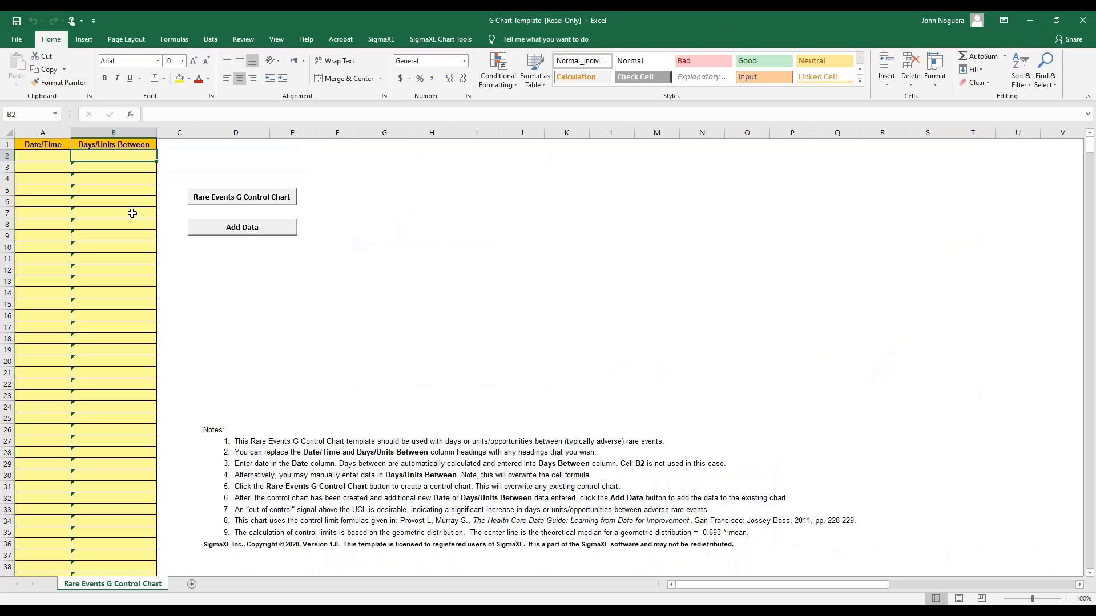
pyautogui.click(92, 167)
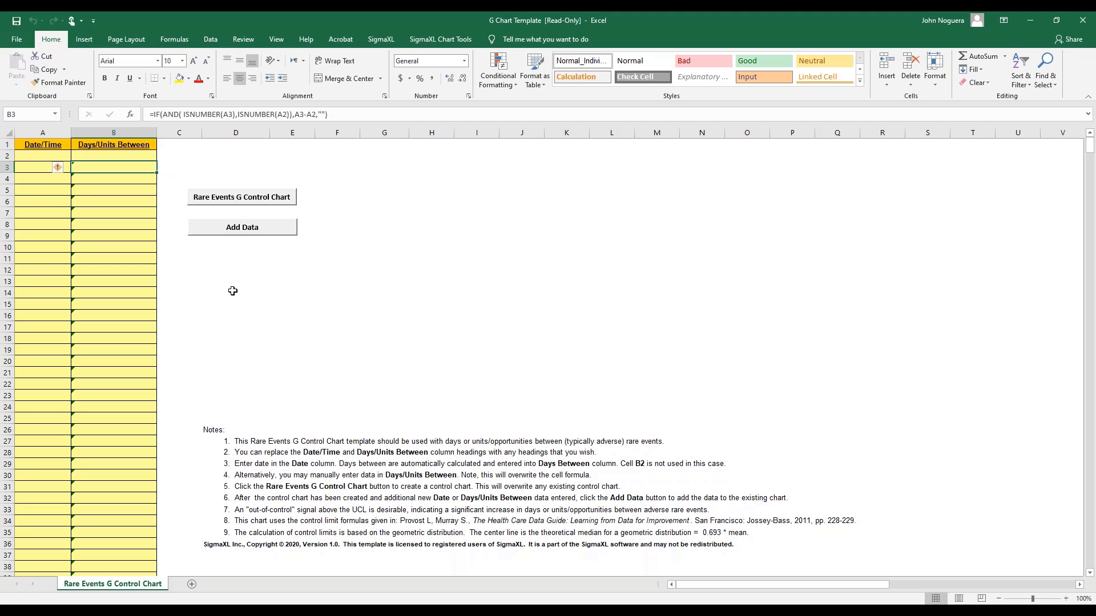
# - Copy A1:B21 from the Doses Dispensed Between Adverse Drug Events workbook, maximizing its window, and return to the G Chart Template
pyautogui.hotkey('alt', 'Tab')
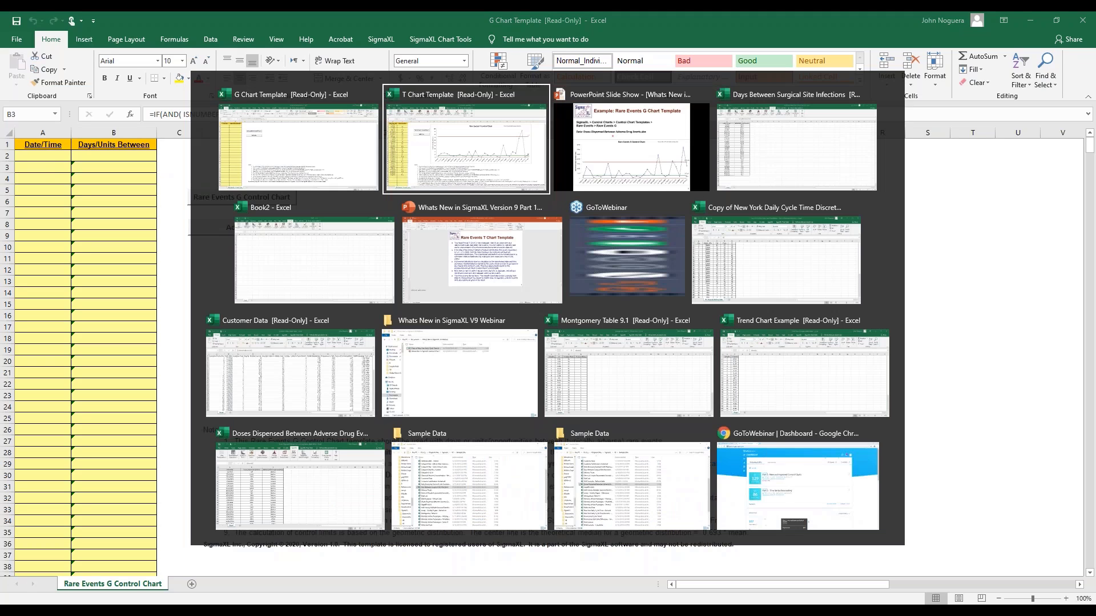
pyautogui.hotkey('alt', 'Tab')
pyautogui.hotkey('alt', 'Tab')
pyautogui.hotkey('alt', 'Tab')
pyautogui.hotkey('alt', 'Tab')
pyautogui.hotkey('alt', 'Tab')
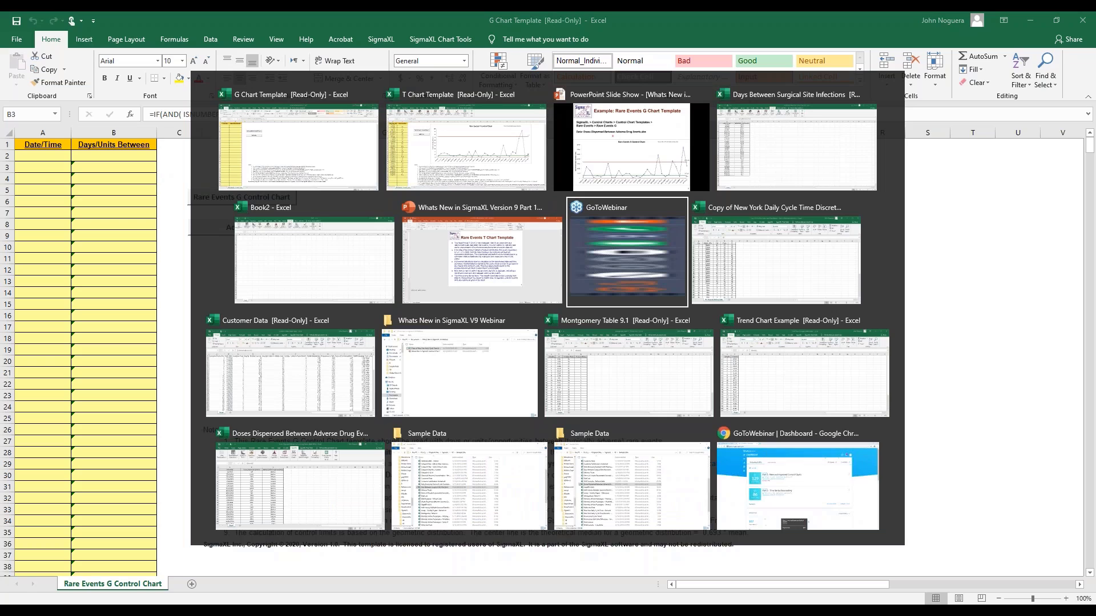
pyautogui.hotkey('alt', 'Tab')
pyautogui.hotkey('alt', 'Tab')
pyautogui.hotkey('alt', 'Tab')
pyautogui.hotkey('alt', 'Tab')
pyautogui.hotkey('alt', 'Tab')
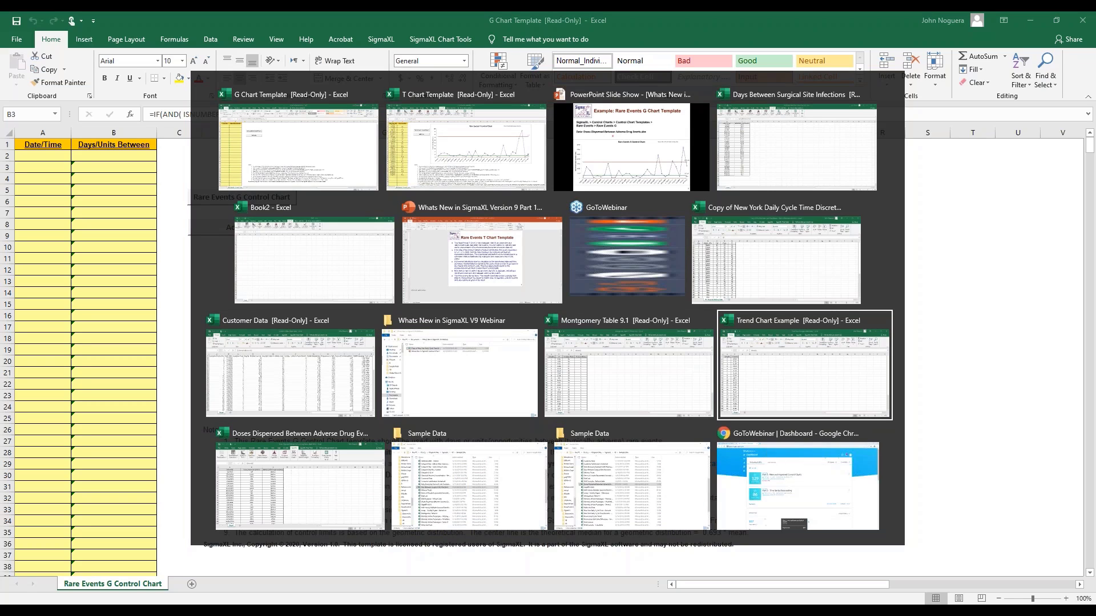
pyautogui.hotkey('alt', 'Tab')
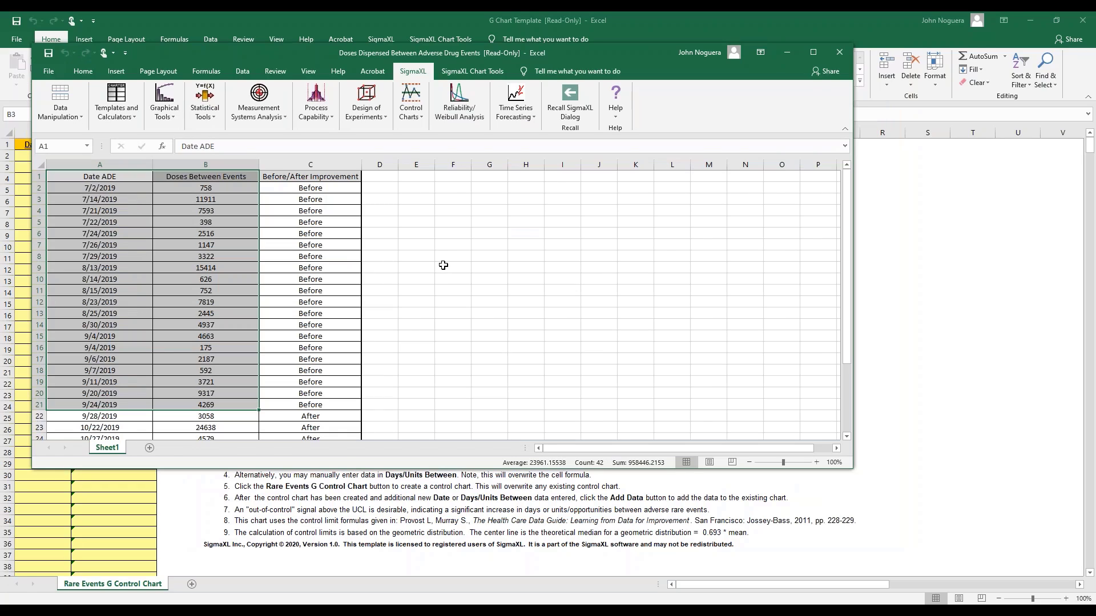
pyautogui.click(814, 53)
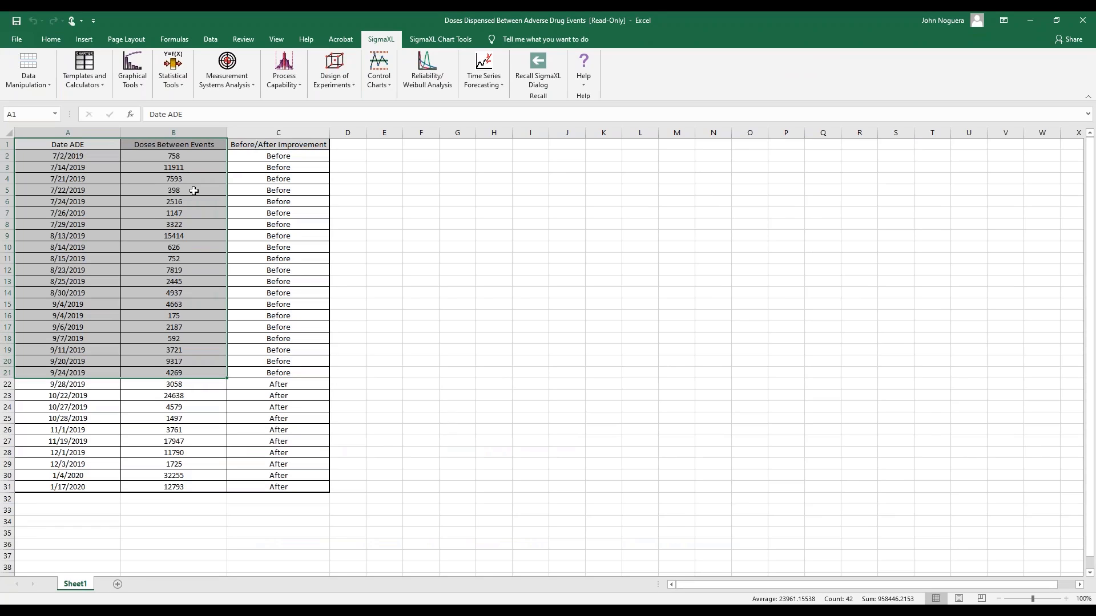
pyautogui.hotkey('ctrl', 'c')
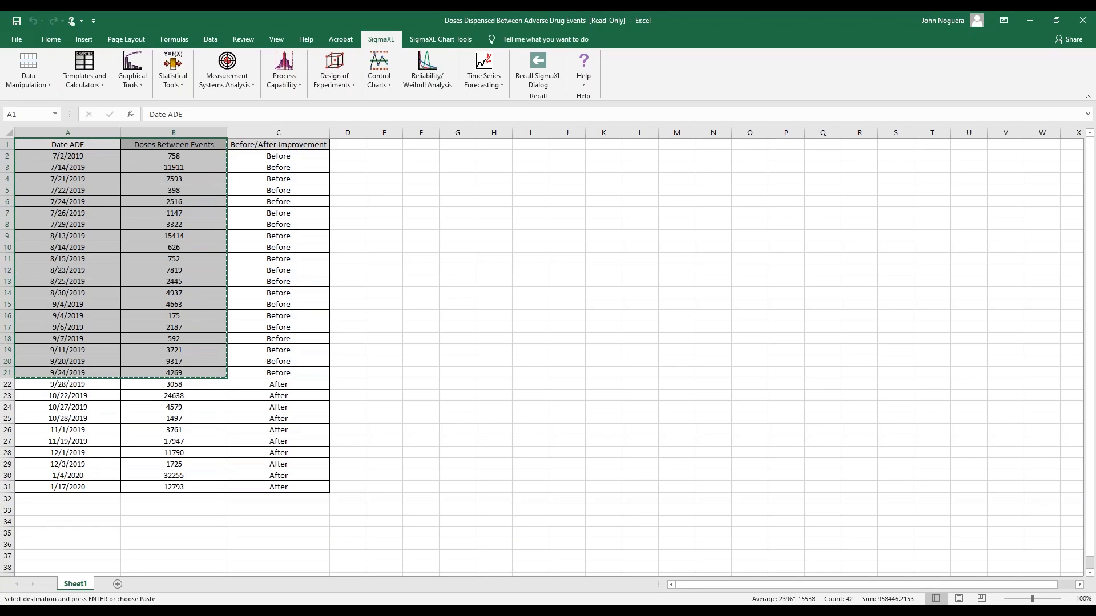
pyautogui.hotkey('alt', 'Tab')
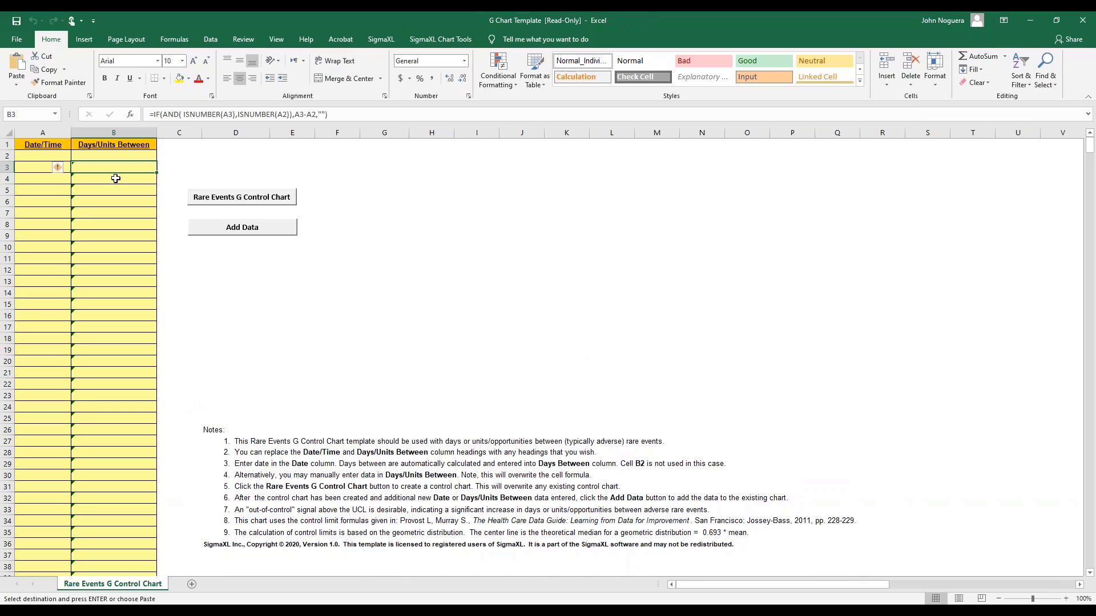
# - Paste the copied Before data as values at A1 of the G Chart Template and create the Rare Events G Control Chart
pyautogui.click(32, 144)
pyautogui.rightClick(33, 144)
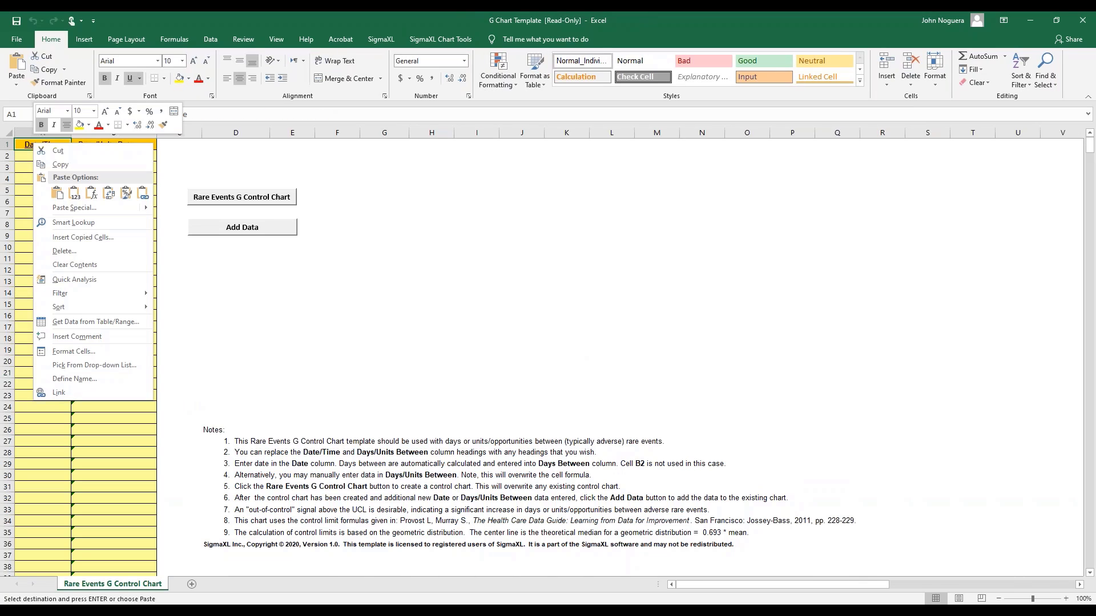
pyautogui.click(73, 193)
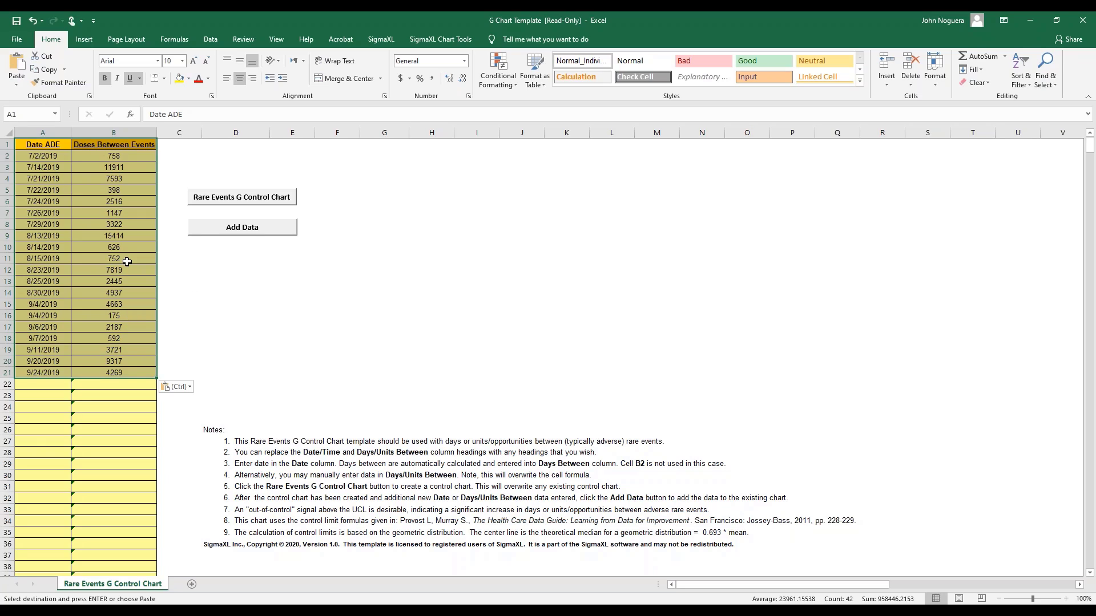
pyautogui.click(228, 200)
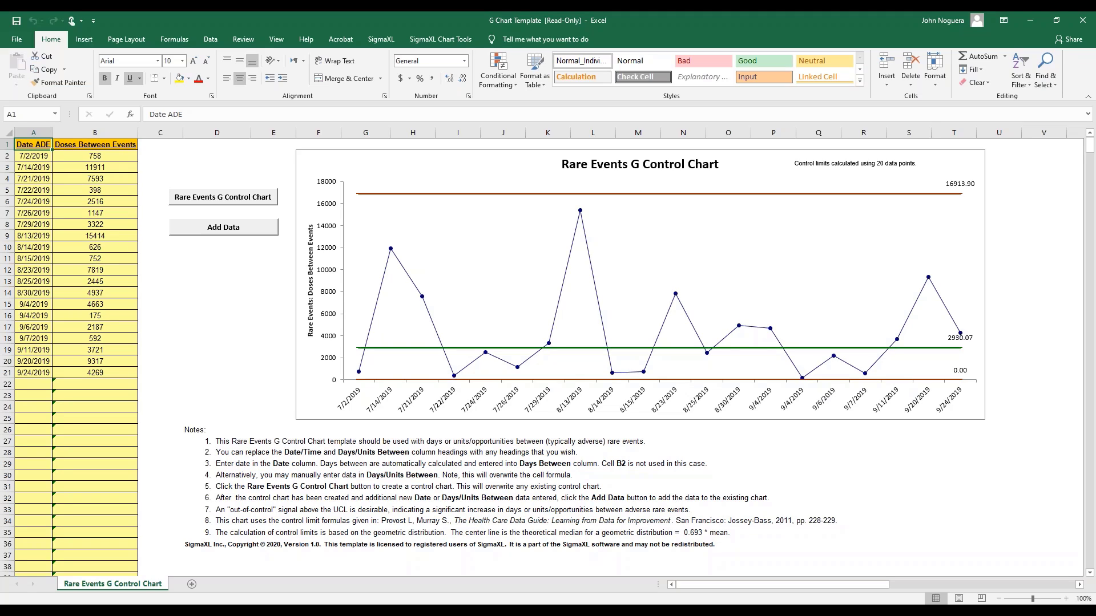
# - Copy the After rows A22:B31 from the Doses Dispensed Between Adverse Drug Events workbook and return to the G Chart Template
pyautogui.hotkey('alt', 'Tab')
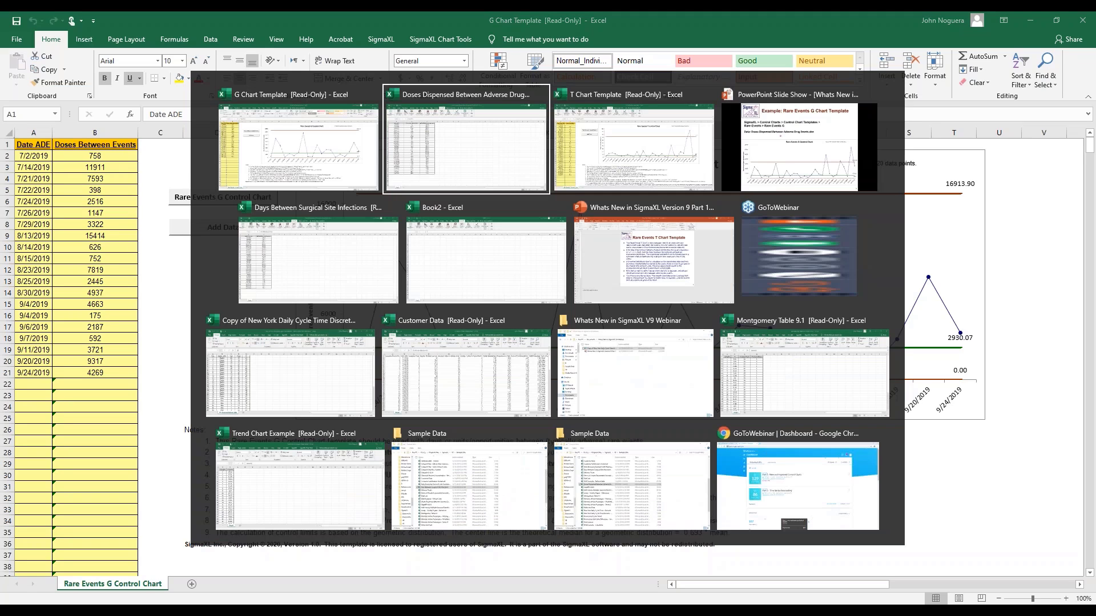
pyautogui.moveTo(67, 145); pyautogui.dragTo(173, 373)
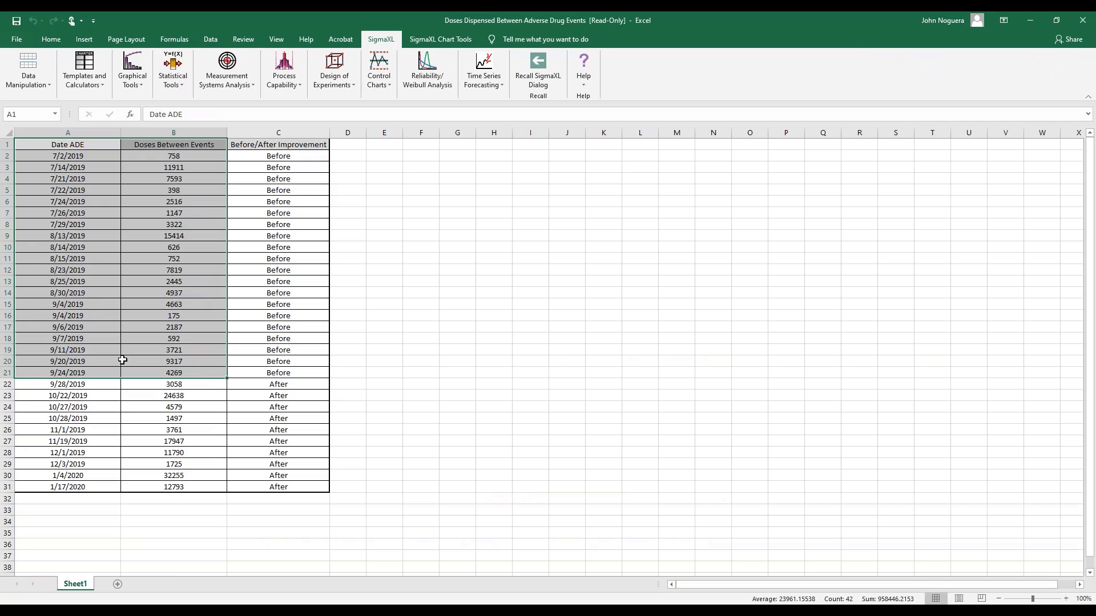
pyautogui.click(75, 382)
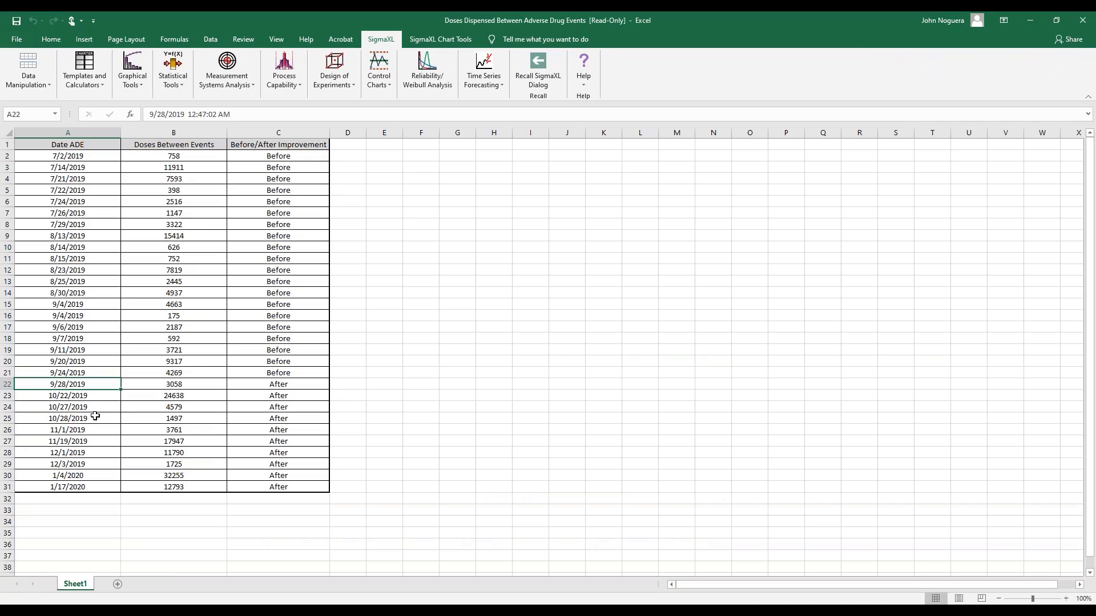
pyautogui.hotkey('shift', 'Right')
pyautogui.hotkey('shift', 'Down')
pyautogui.hotkey('shift', 'Down')
pyautogui.hotkey('shift', 'Down')
pyautogui.hotkey('shift', 'Down')
pyautogui.hotkey('shift', 'Down')
pyautogui.hotkey('shift', 'Down')
pyautogui.hotkey('shift', 'Down')
pyautogui.hotkey('shift', 'Down')
pyautogui.hotkey('shift', 'Down')
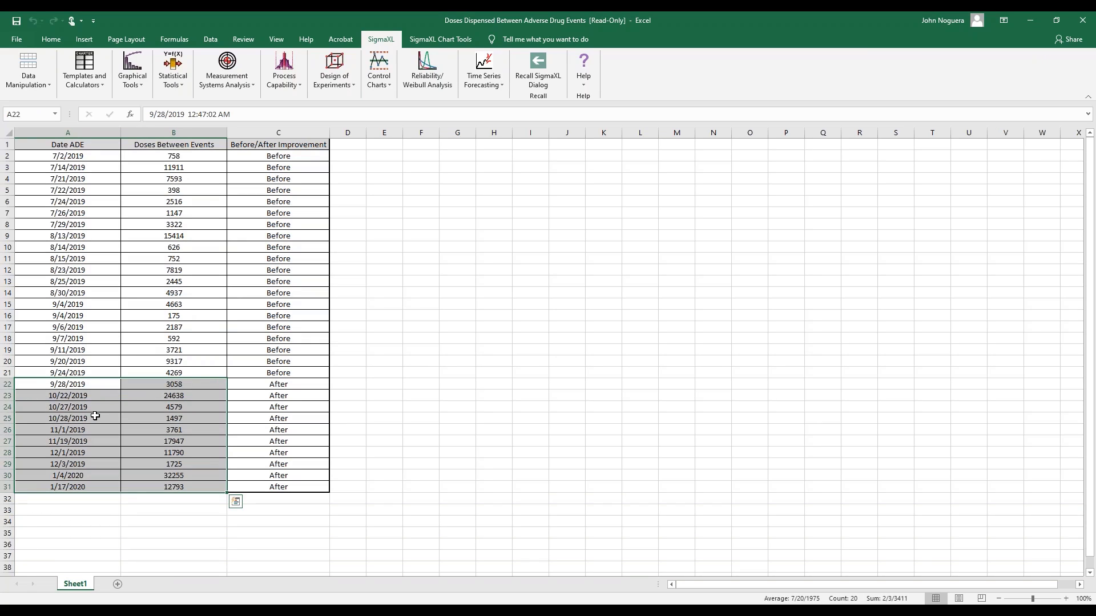
pyautogui.hotkey('ctrl', 'c')
pyautogui.hotkey('alt', 'Tab')
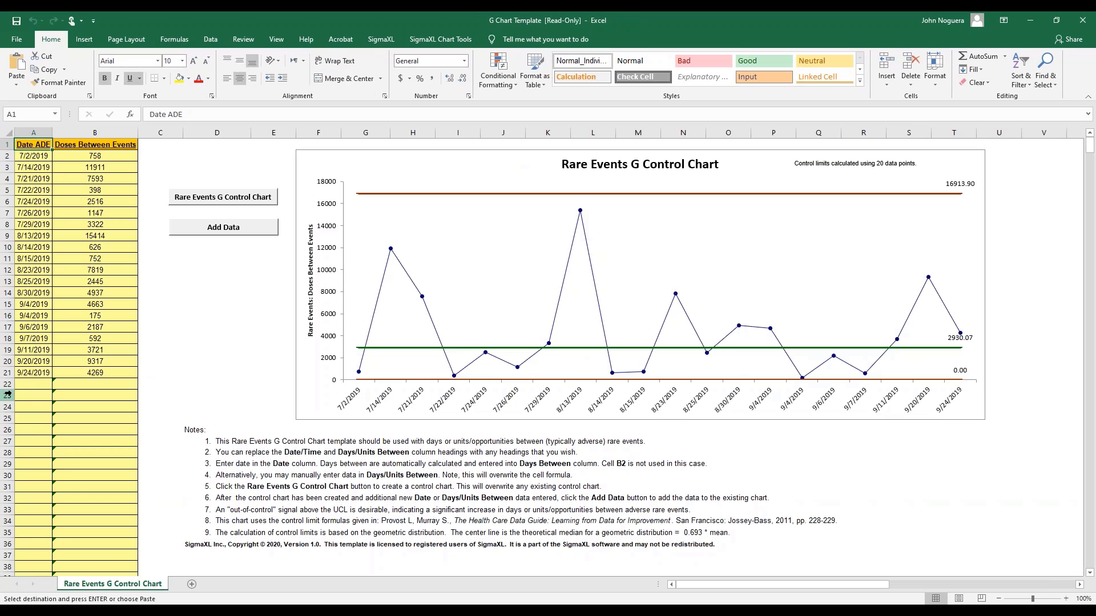
# - Paste the After rows as values at A22, widening column A to fit the dates, and add the new data to the G chart
pyautogui.click(26, 384)
pyautogui.rightClick(25, 383)
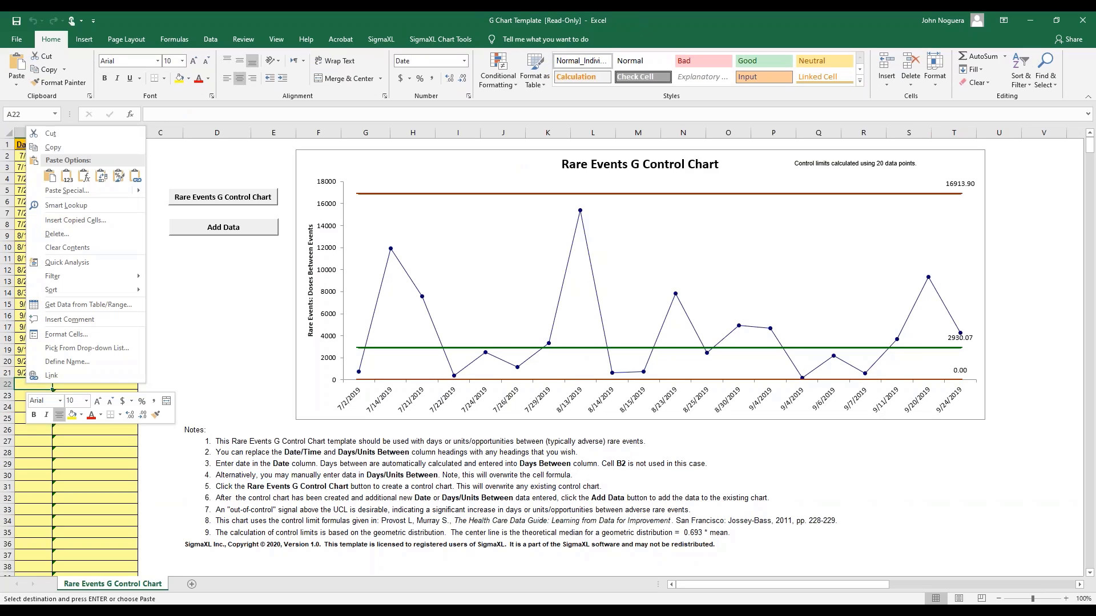
pyautogui.click(63, 182)
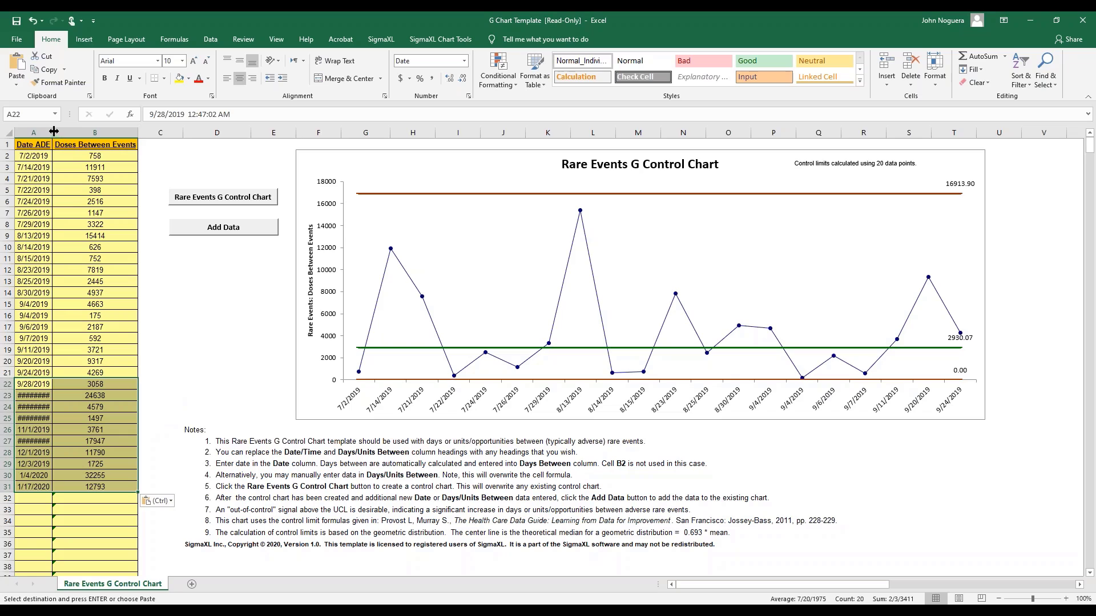
pyautogui.moveTo(53, 133); pyautogui.dragTo(80, 131)
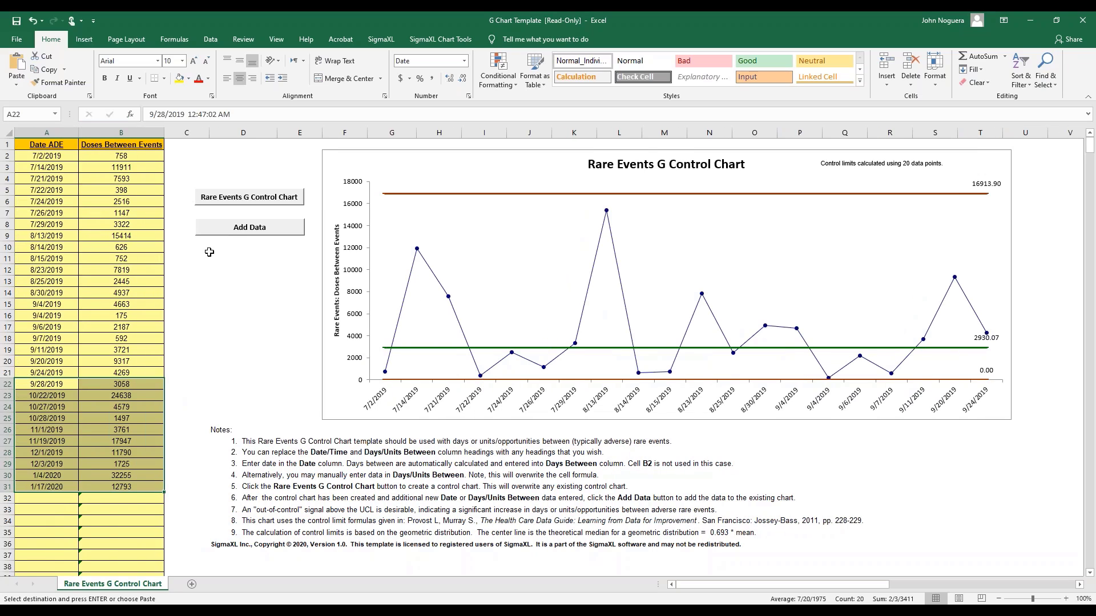
pyautogui.click(234, 229)
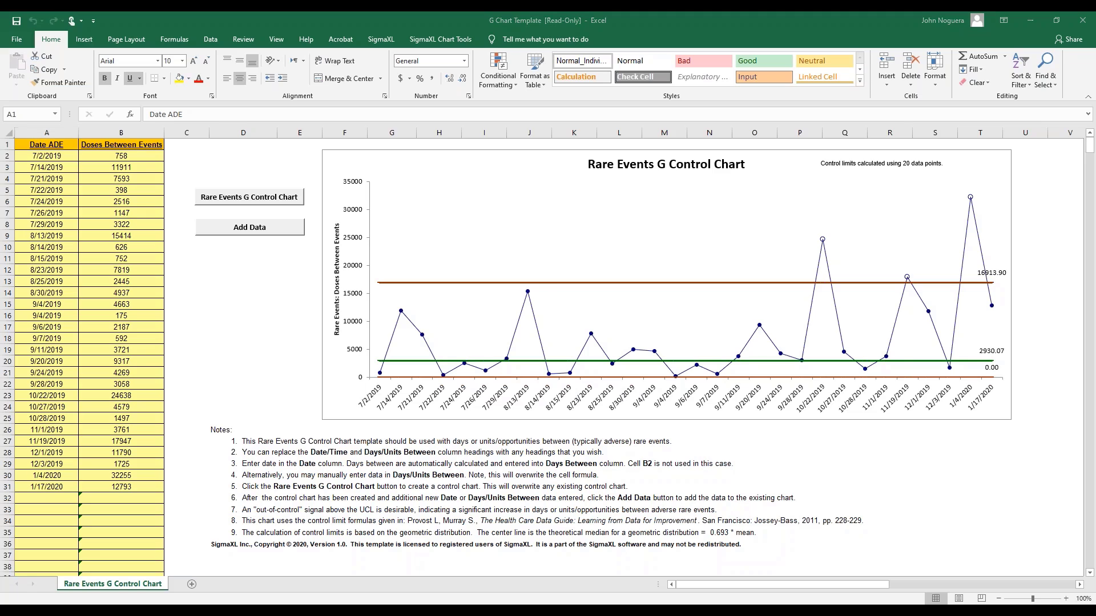
# - Switch to the PowerPoint slide show and advance to the Rare Events Prob G Chart Template slide
pyautogui.hotkey('alt', 'Tab')
pyautogui.hotkey('alt', 'Tab')
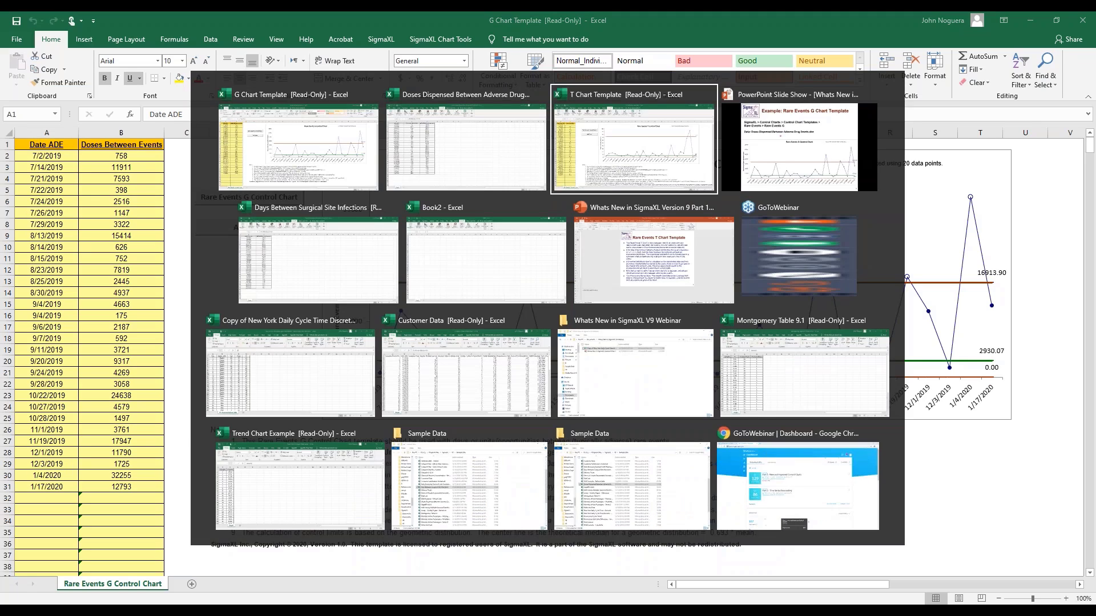
pyautogui.hotkey('alt', 'Tab')
pyautogui.press('Right')
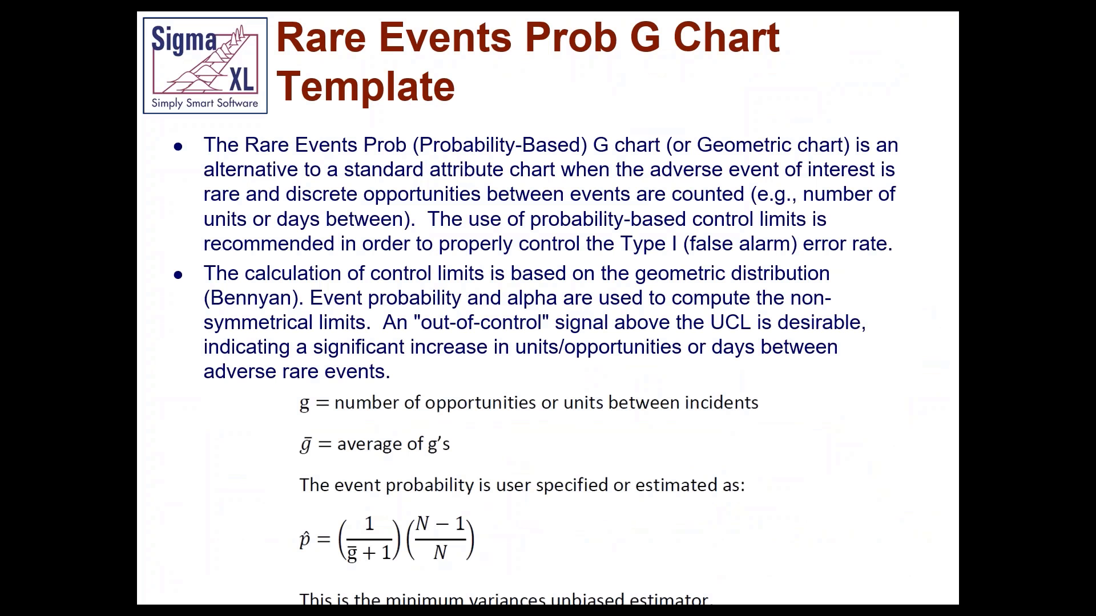
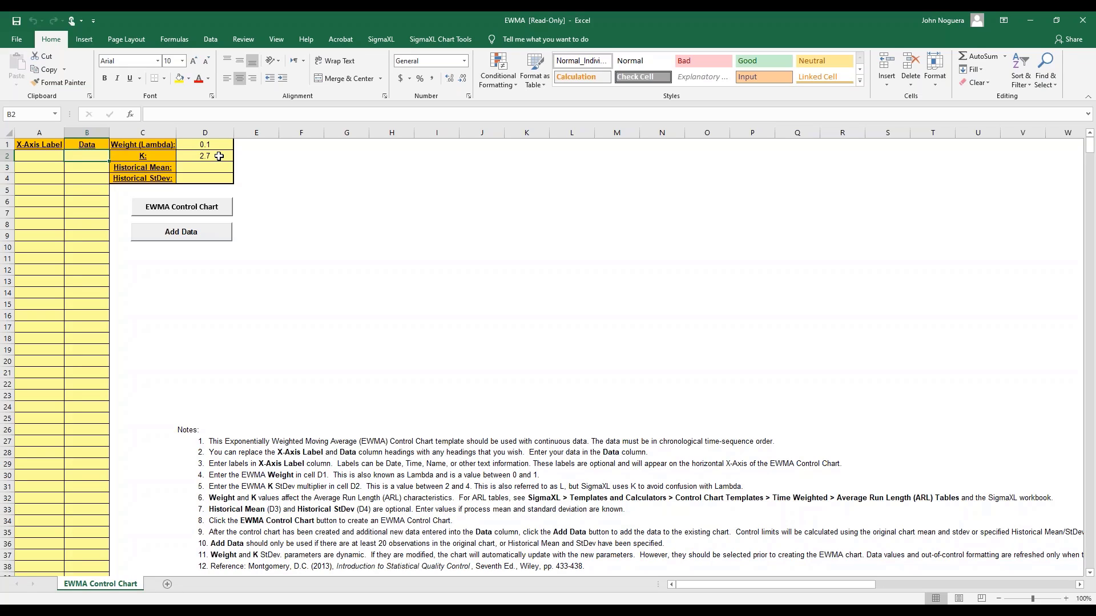
# - From the EWMA template, switch to the Montgomery Table 9.1 workbook, maximize its window, copy A1:B21 and return to the template
pyautogui.moveTo(219, 156); pyautogui.dragTo(219, 145)
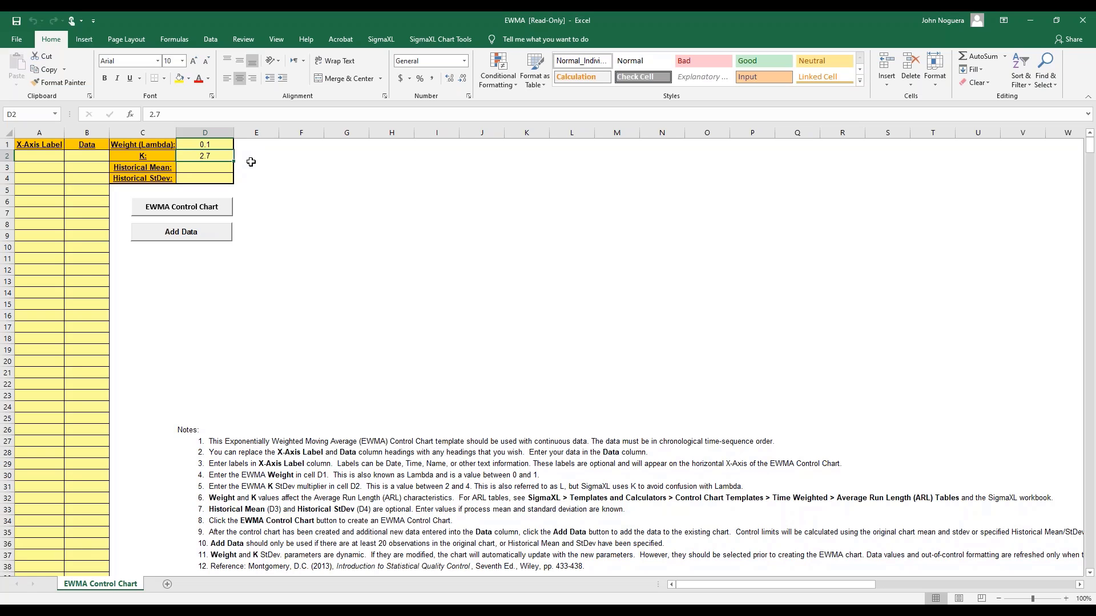
pyautogui.hotkey('alt', 'Tab')
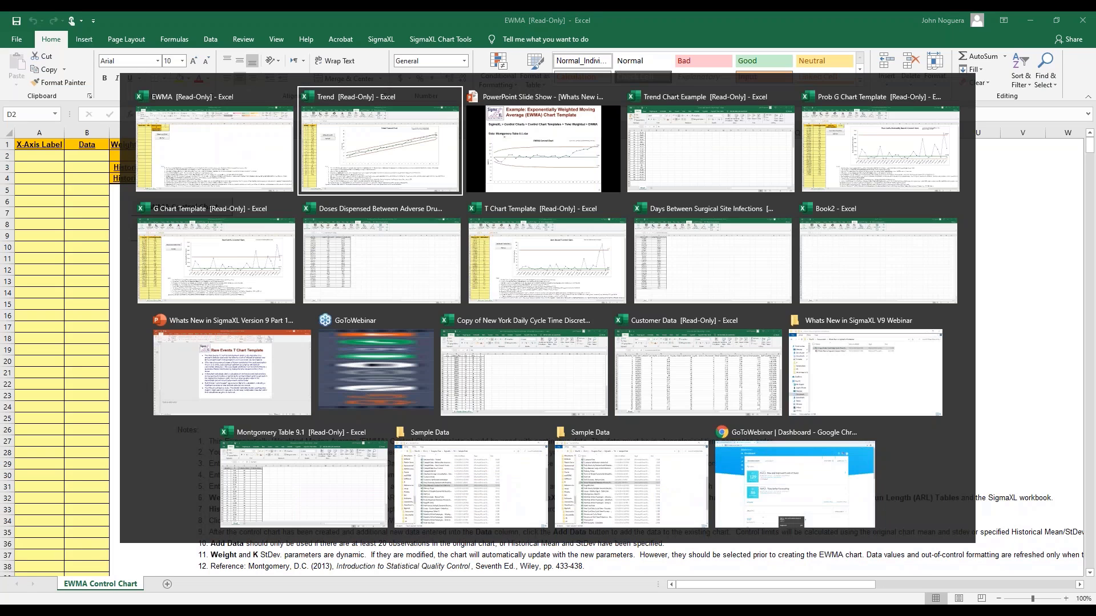
pyautogui.press('Tab')
pyautogui.press('Tab')
pyautogui.press('Tab')
pyautogui.press('Tab')
pyautogui.press('Tab')
pyautogui.press('Tab')
pyautogui.press('Tab')
pyautogui.press('Tab')
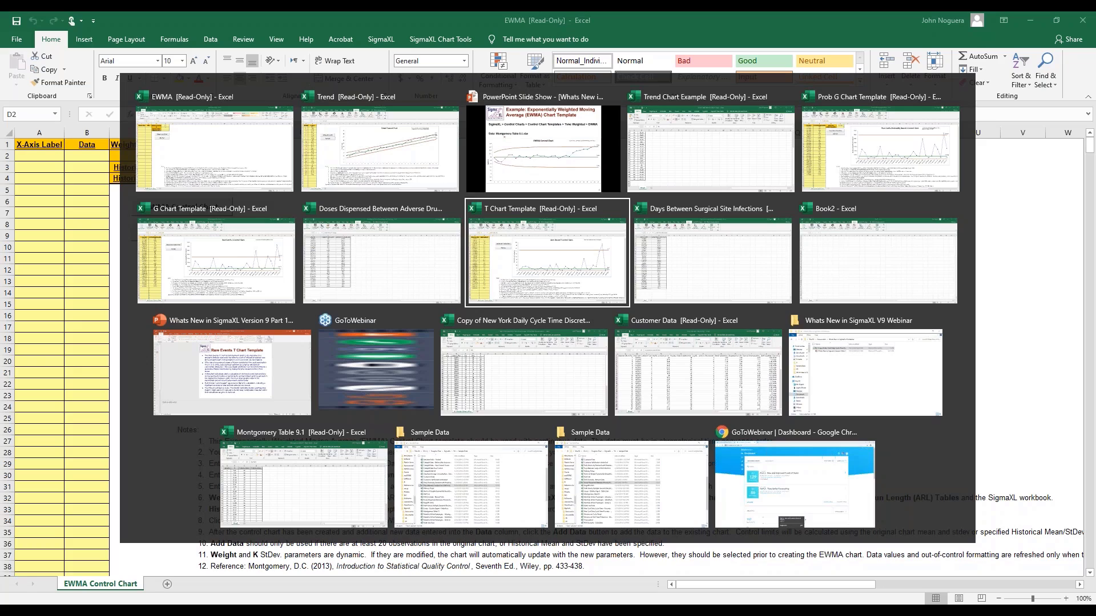
pyautogui.press('Tab')
pyautogui.press('Tab')
pyautogui.press('Tab')
pyautogui.press('Tab')
pyautogui.press('Tab')
pyautogui.press('Tab')
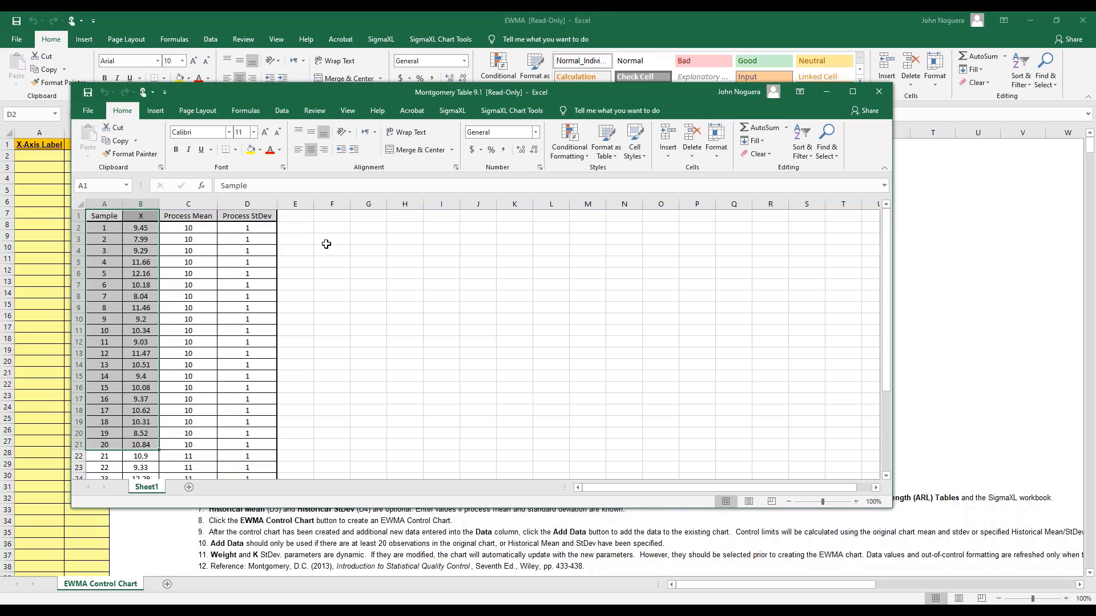
pyautogui.click(855, 95)
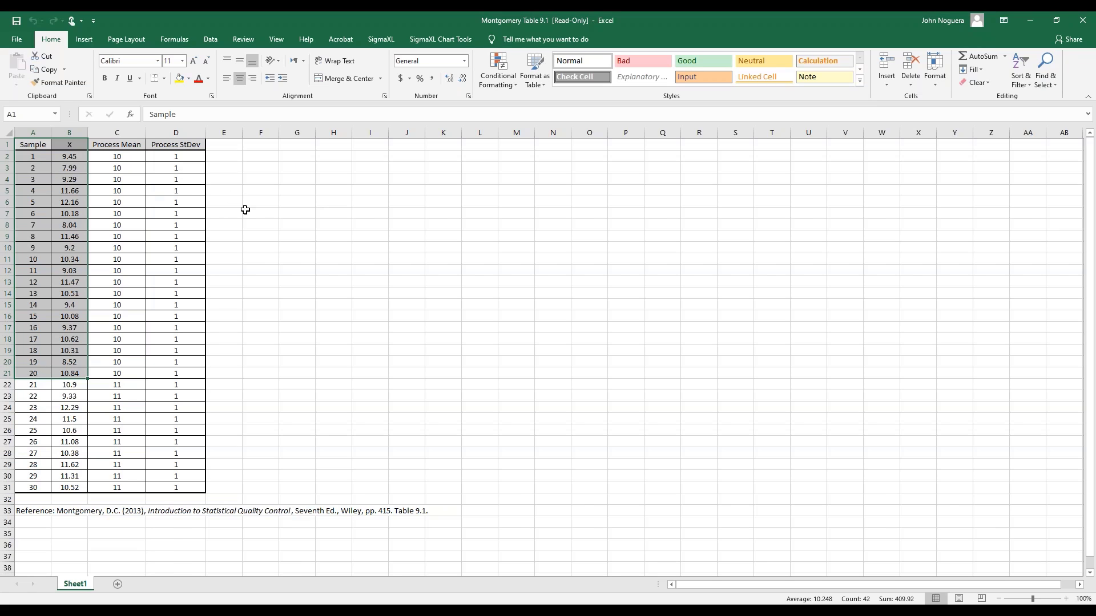
pyautogui.hotkey('ctrl', 'c')
pyautogui.hotkey('alt', 'Tab')
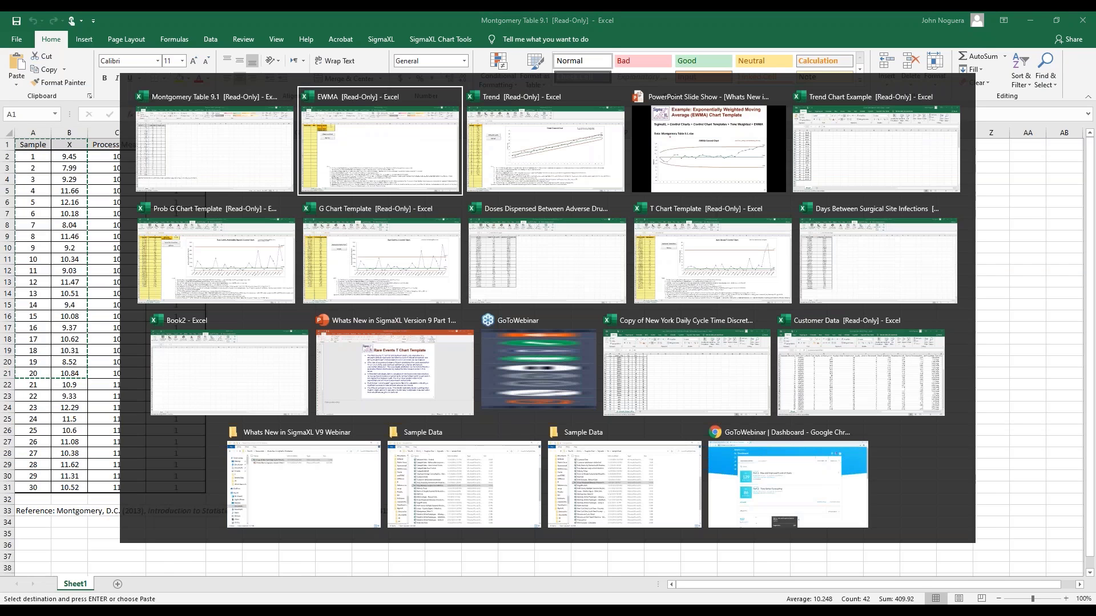
# - Paste the copied Sample and X data as values at A1 of the EWMA template
pyautogui.click(34, 145)
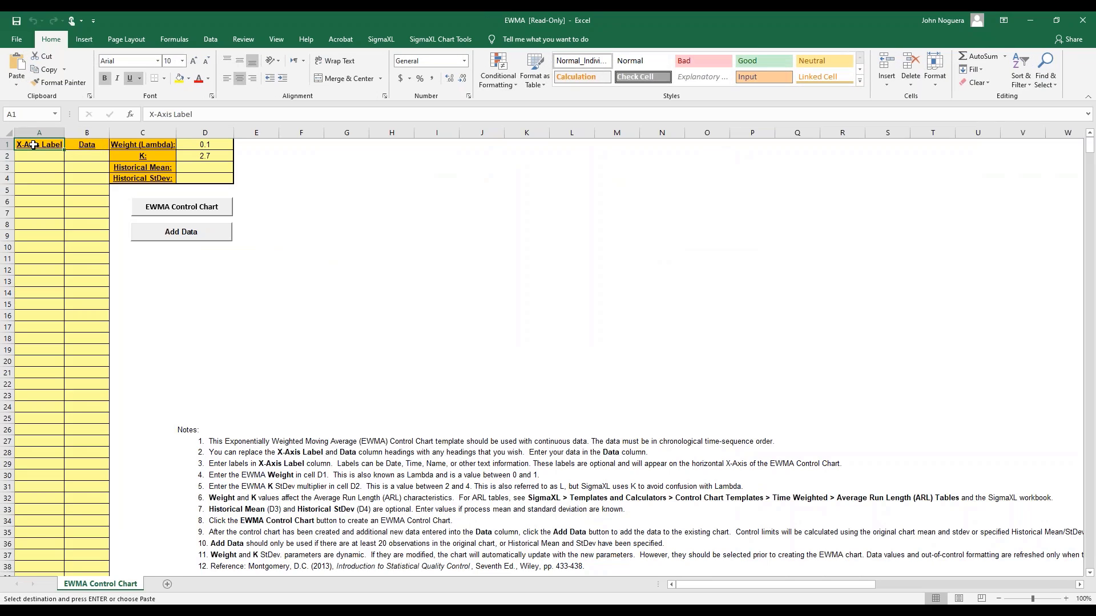
pyautogui.rightClick(34, 145)
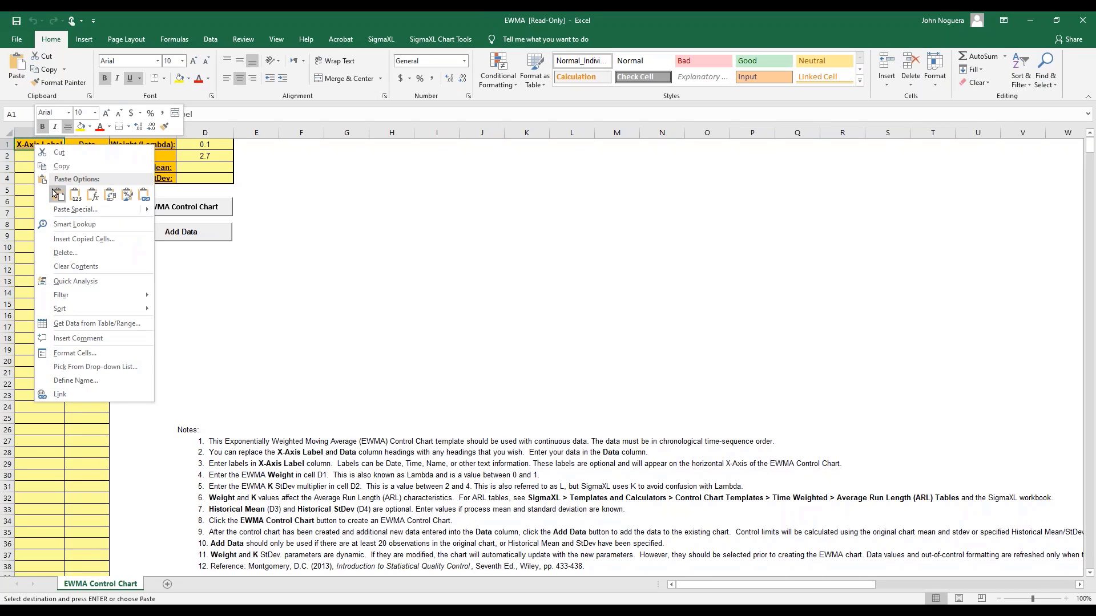
pyautogui.click(77, 197)
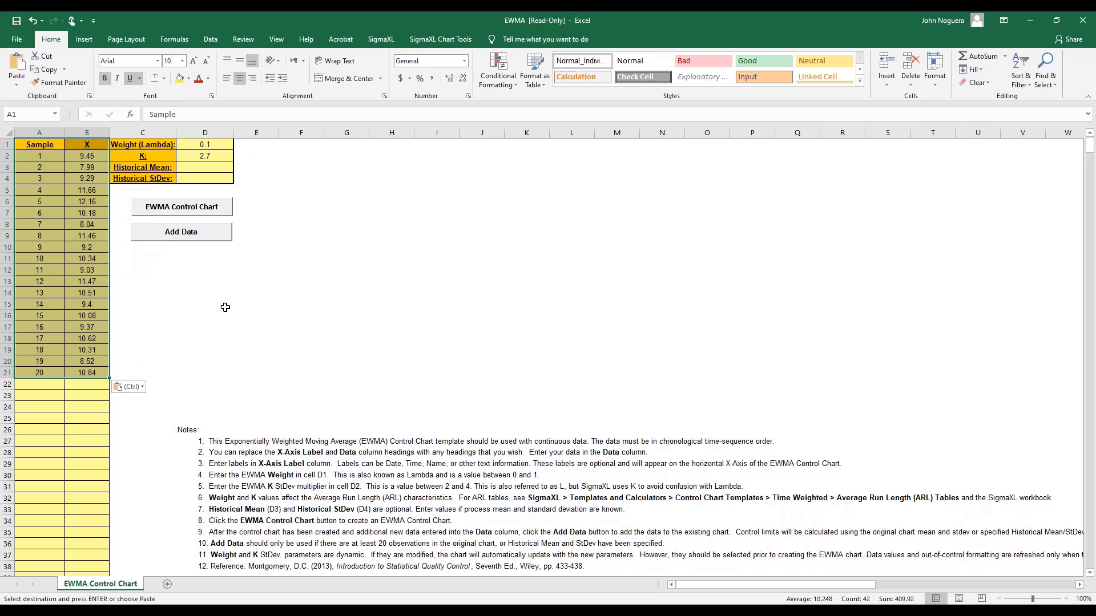
# - Set the Historical Mean to 10 and the Historical StDev to 1, and create the EWMA Control Chart
pyautogui.click(207, 167)
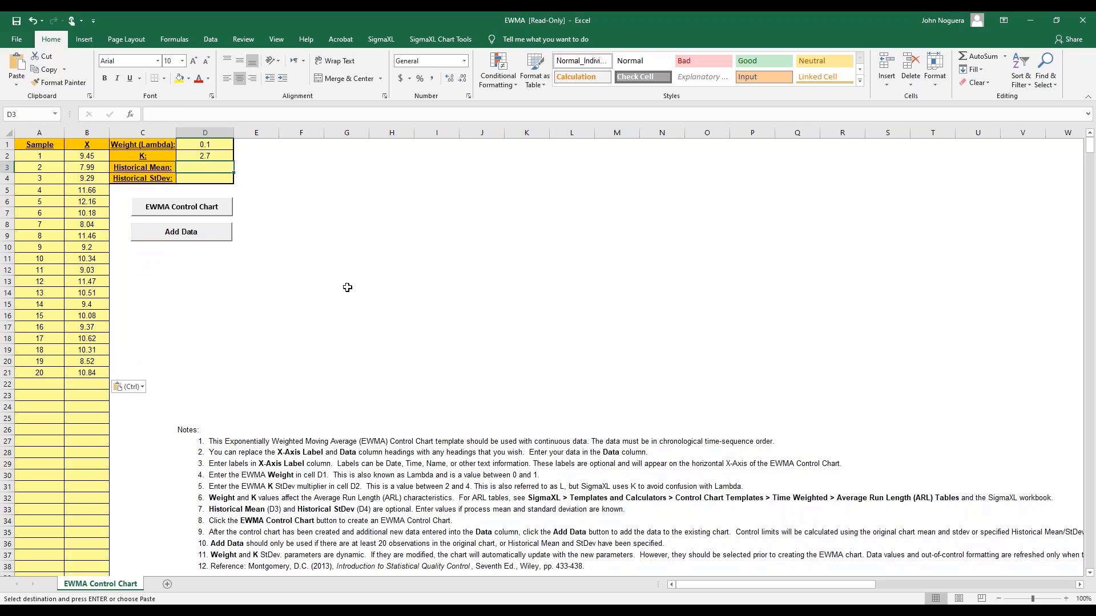
pyautogui.write('10')
pyautogui.press('Return')
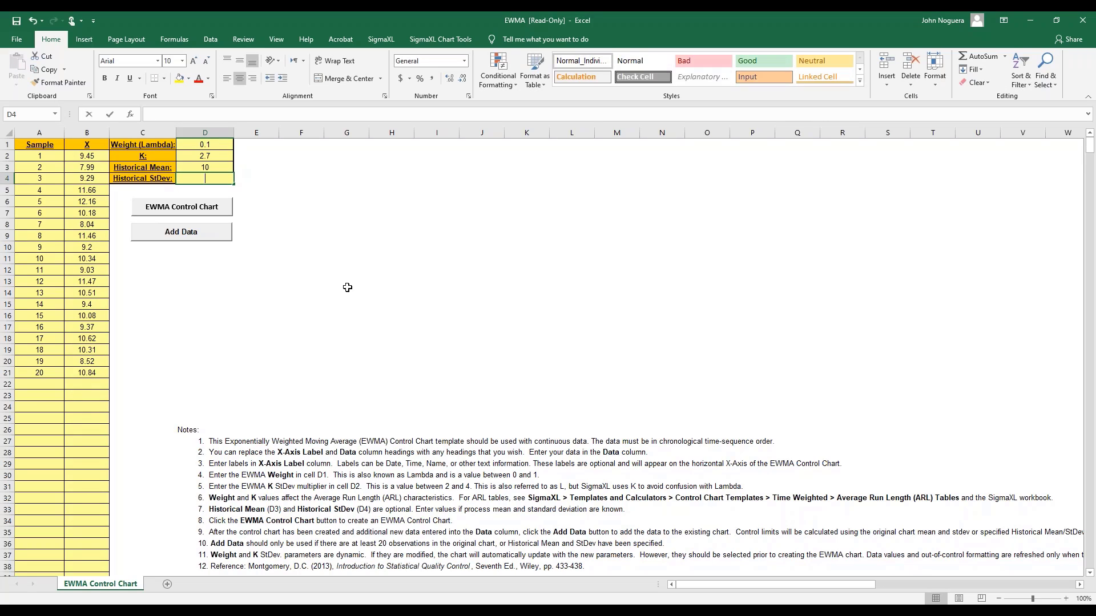
pyautogui.write('1')
pyautogui.press('Return')
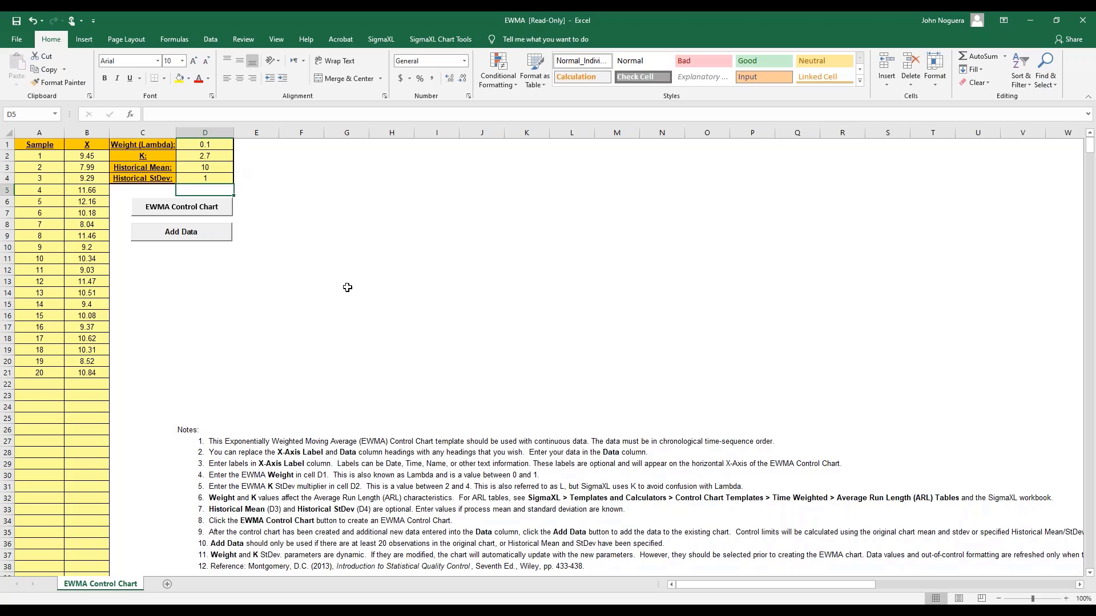
pyautogui.click(202, 210)
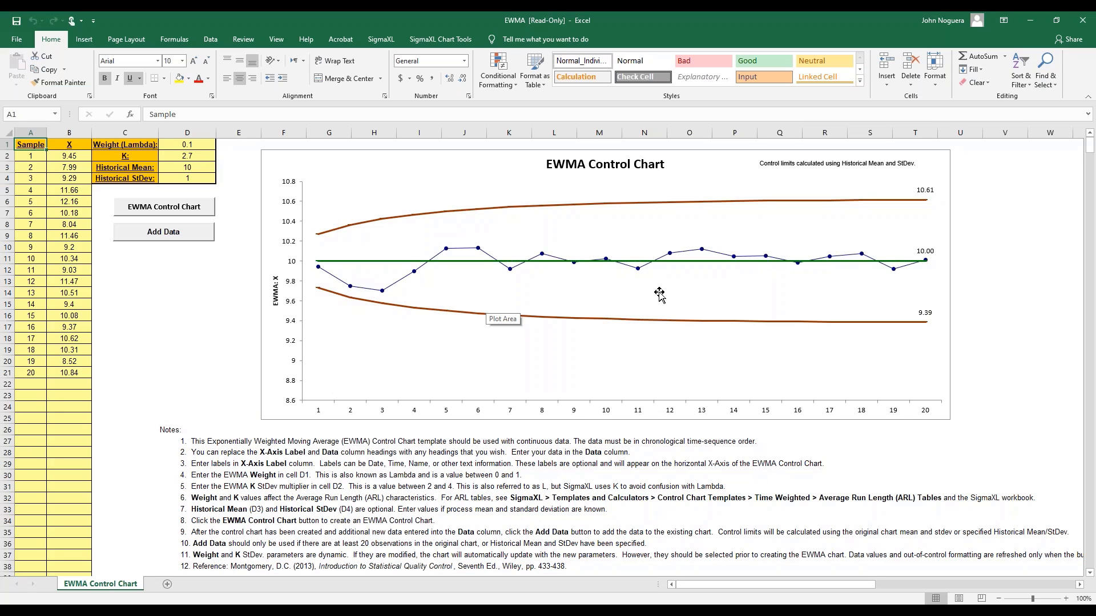
# - Copy samples 21 to 30 (A22:B31) from the Montgomery Table 9.1 workbook and return to the EWMA template
pyautogui.hotkey('alt', 'Tab')
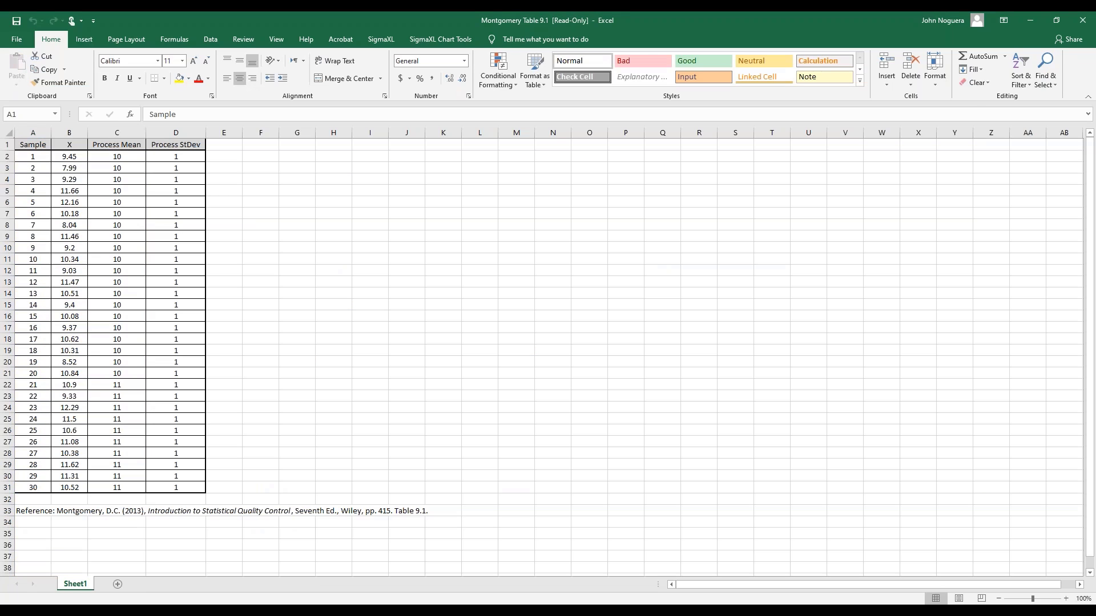
pyautogui.click(27, 383)
pyautogui.click(26, 383)
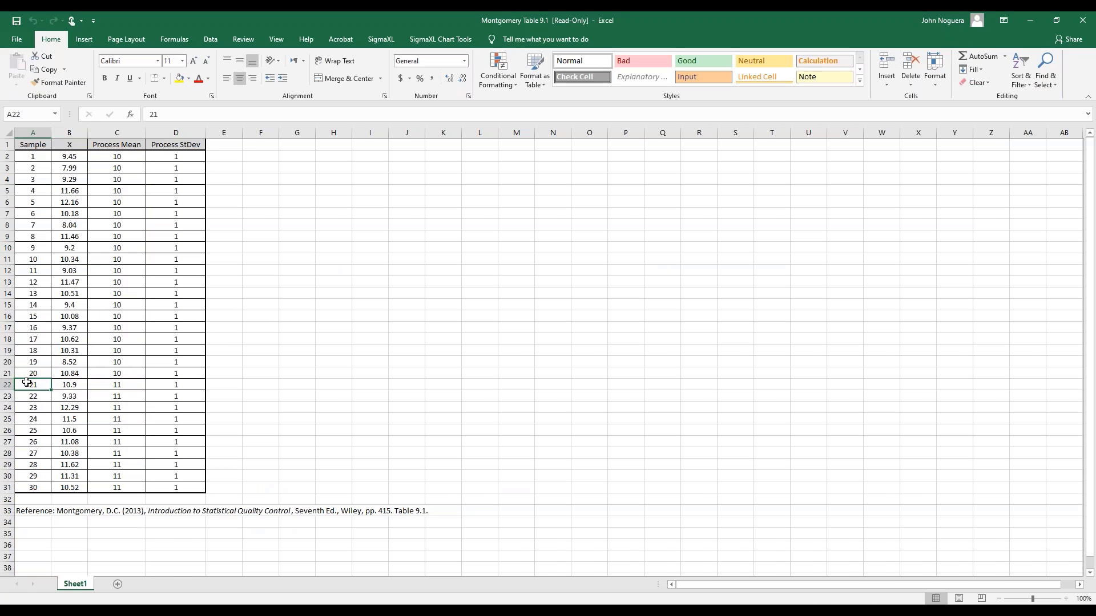
pyautogui.hotkey('shift', 'Right')
pyautogui.hotkey('shift', 'Down')
pyautogui.hotkey('shift', 'Down')
pyautogui.hotkey('shift', 'Down')
pyautogui.hotkey('shift', 'Down')
pyautogui.hotkey('shift', 'Down')
pyautogui.hotkey('shift', 'Down')
pyautogui.hotkey('shift', 'Down')
pyautogui.hotkey('shift', 'Down')
pyautogui.hotkey('shift', 'Down')
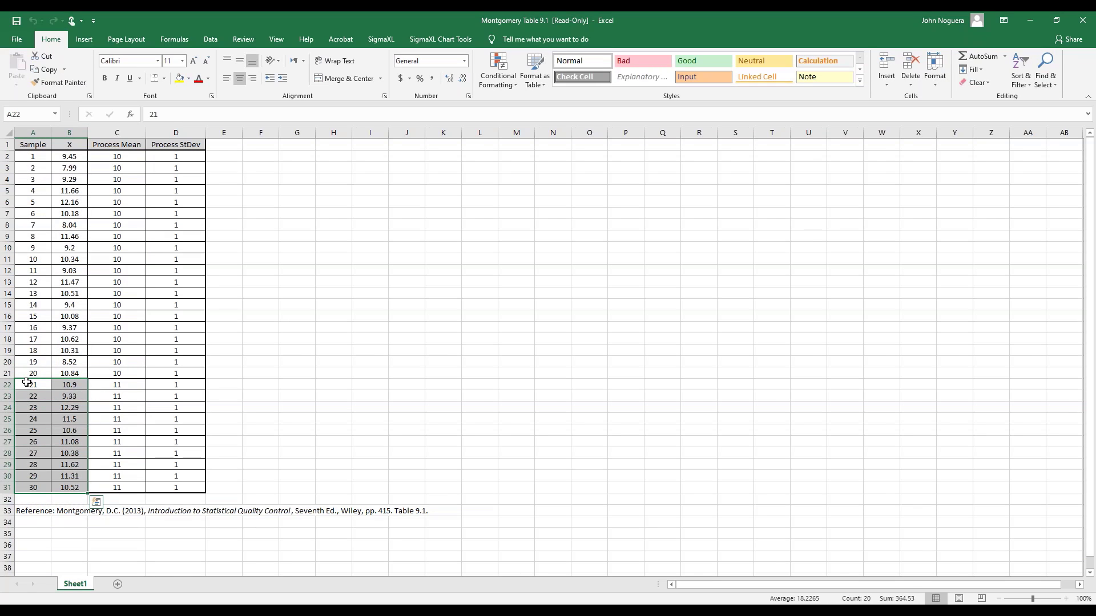
pyautogui.hotkey('ctrl', 'c')
pyautogui.hotkey('alt', 'Tab')
# - Paste samples 21 to 30 as values at A22 of the EWMA template and add the new data to the control chart
pyautogui.click(26, 383)
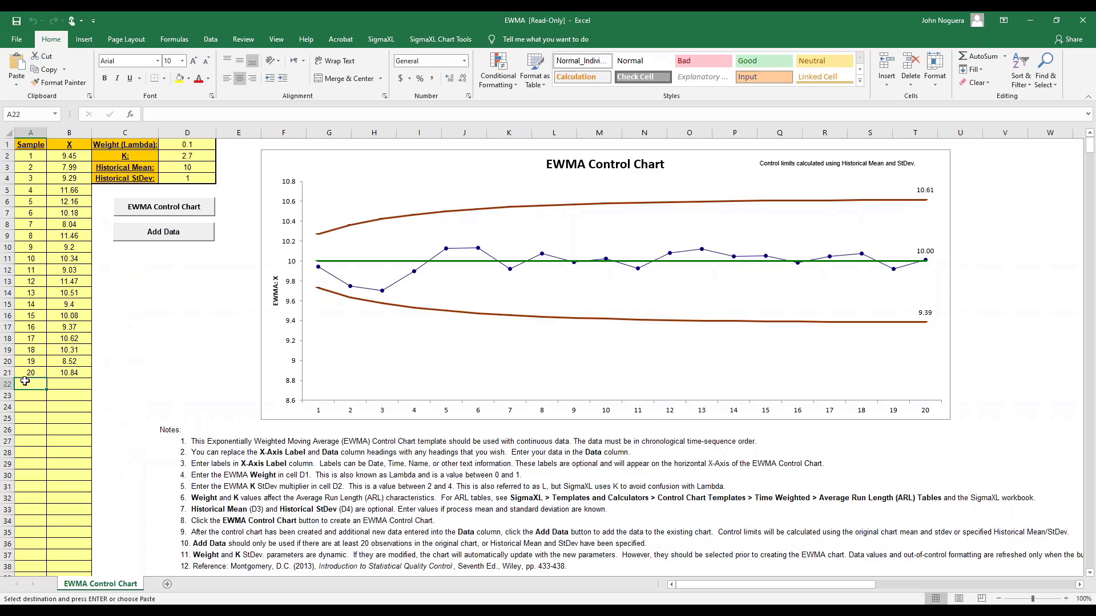
pyautogui.rightClick(26, 383)
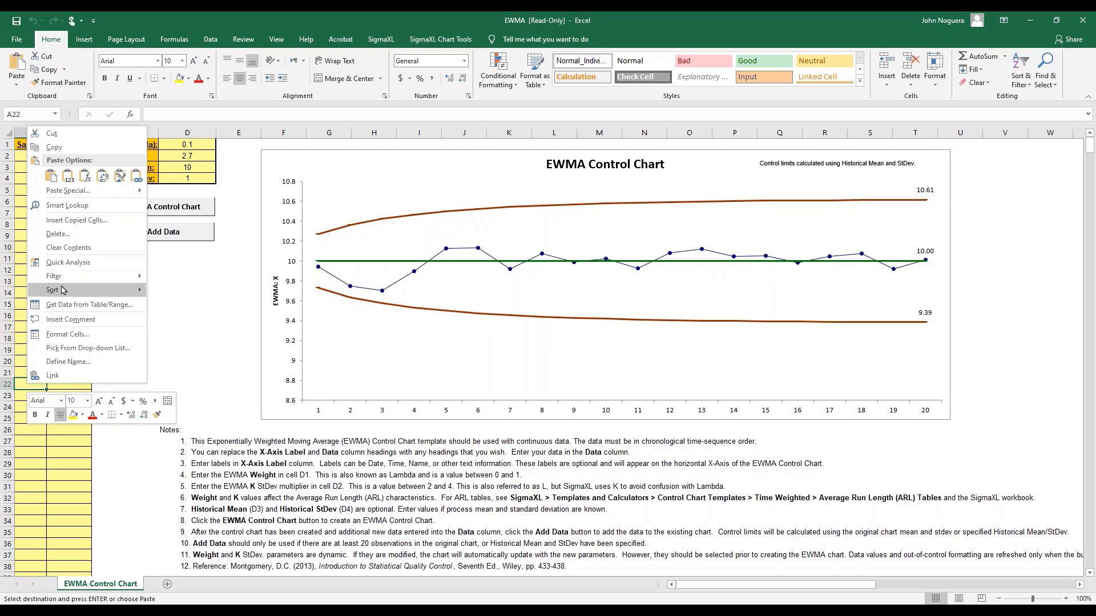
pyautogui.click(68, 176)
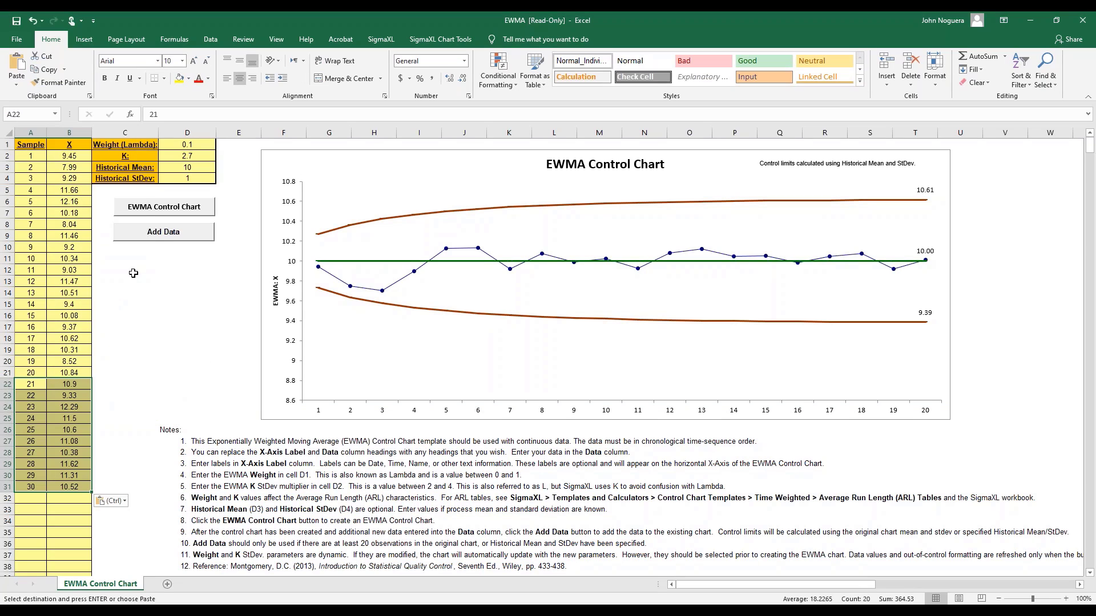
pyautogui.click(143, 239)
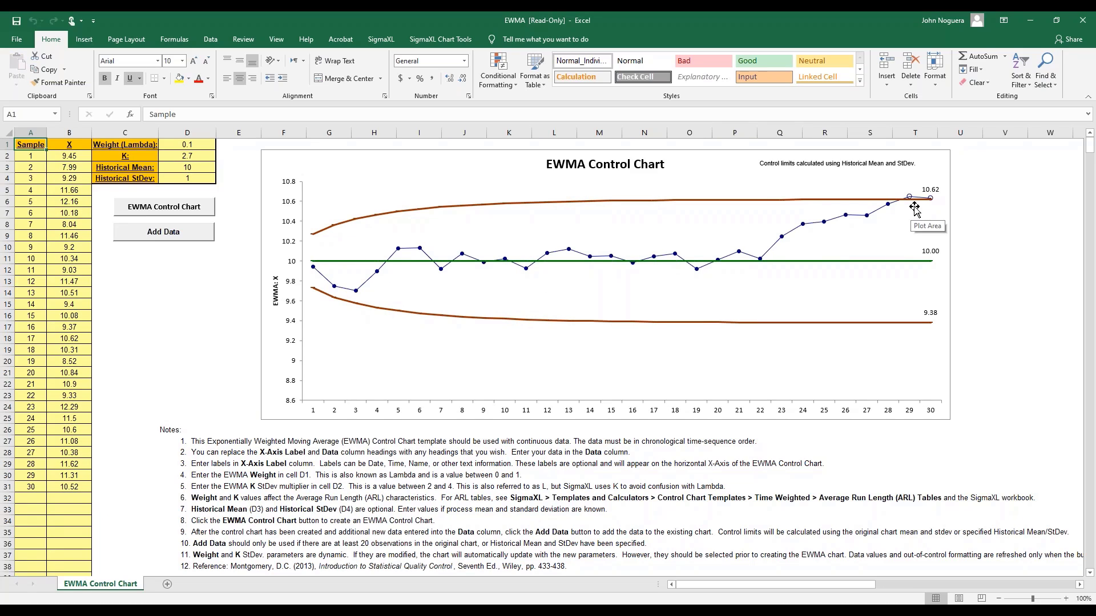
# - Open SigmaXL's basic Individuals control chart template
pyautogui.moveTo(911, 206)
pyautogui.click(372, 41)
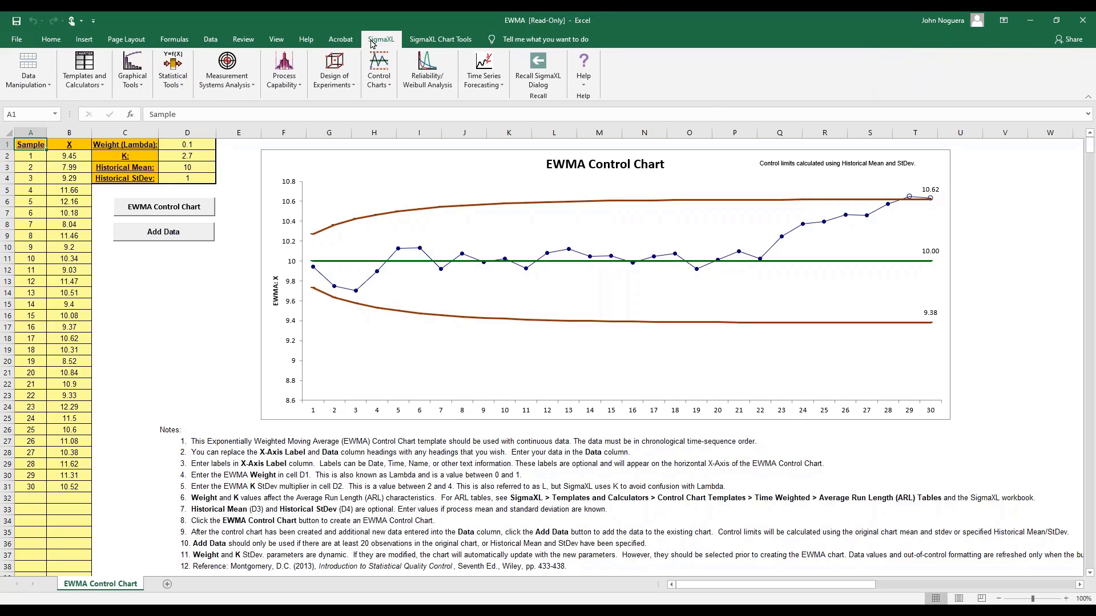
pyautogui.click(388, 86)
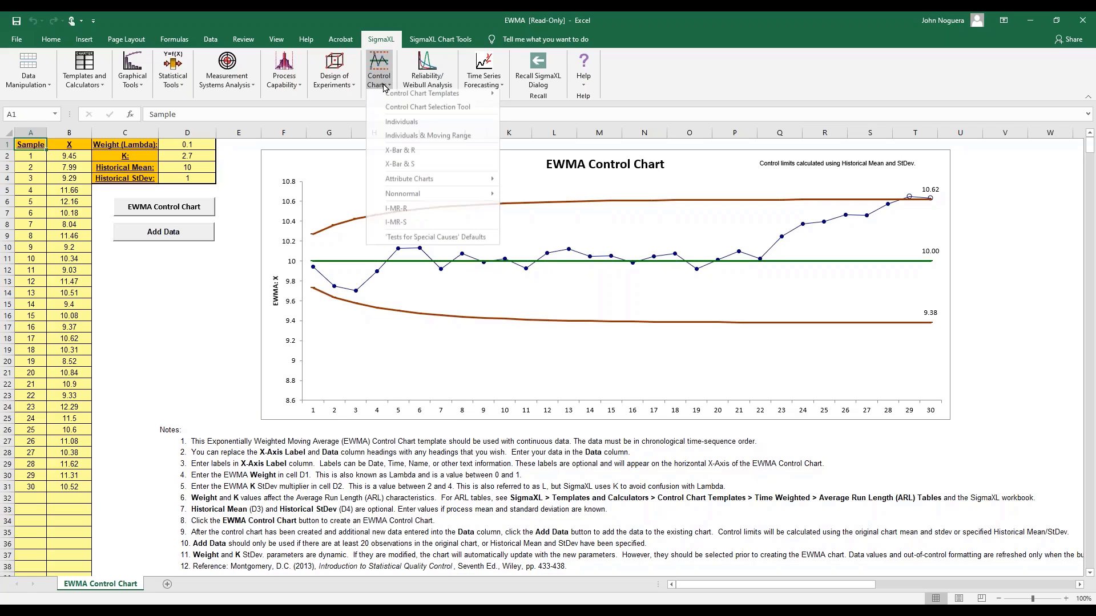
pyautogui.moveTo(394, 97)
pyautogui.moveTo(575, 102)
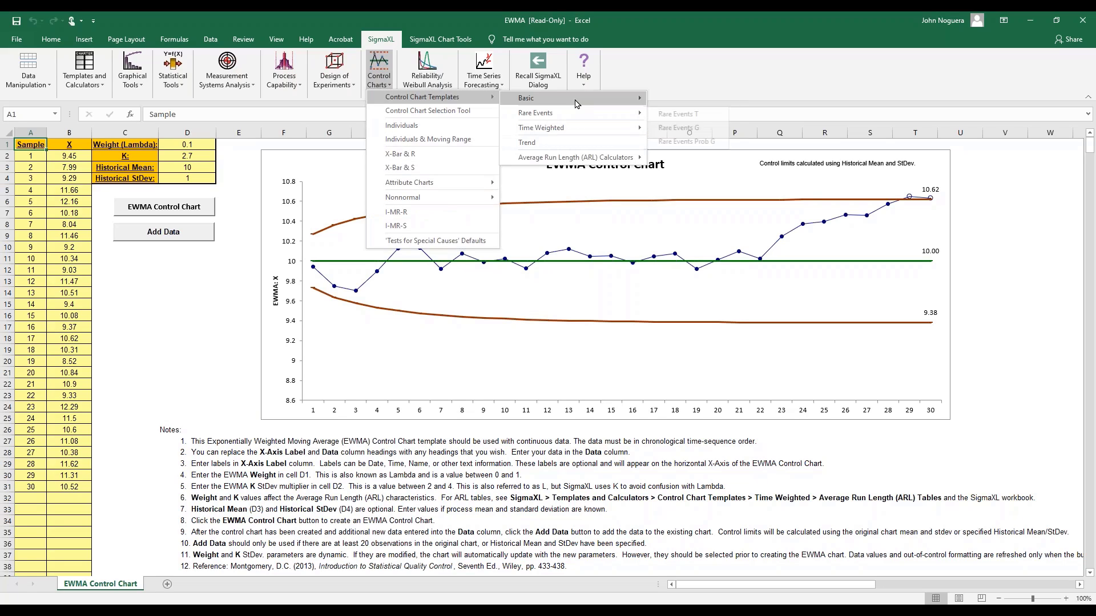
pyautogui.click(676, 100)
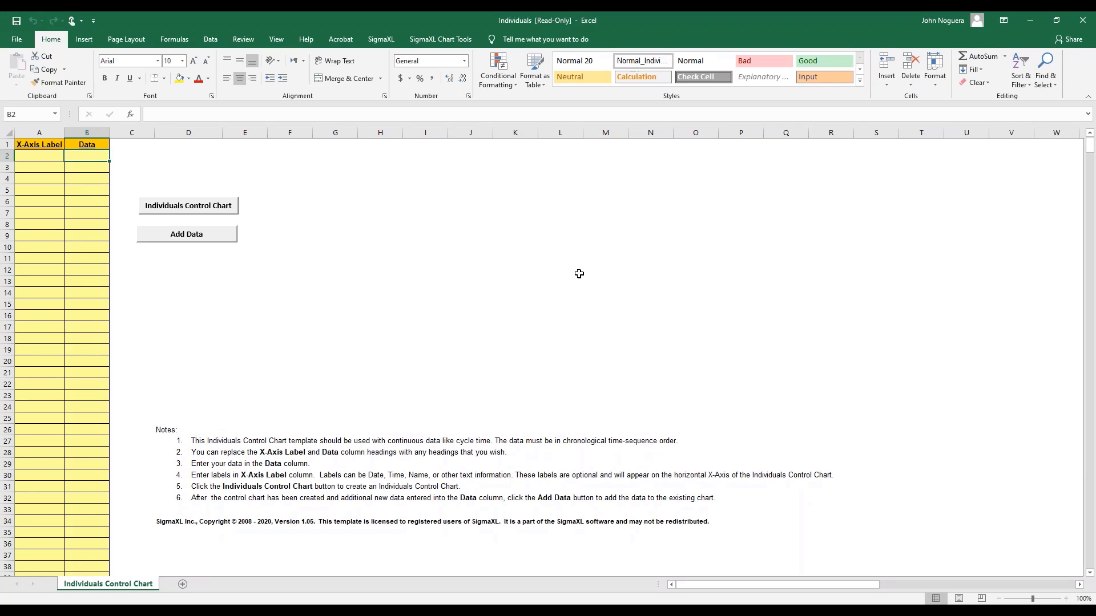
# - Copy the Sample and X headings with samples 1 to 20 (A1:B21) from the Montgomery Table 9.1 workbook and return to the Individuals template
pyautogui.hotkey('alt', 'Tab')
pyautogui.hotkey('alt', 'Tab')
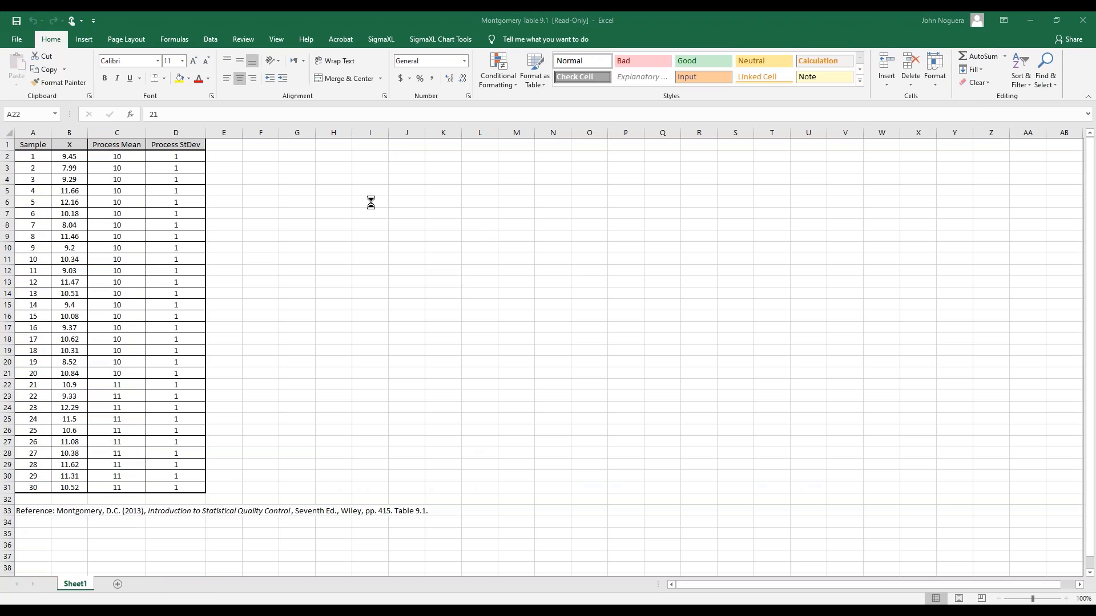
pyautogui.moveTo(33, 385); pyautogui.dragTo(69, 487)
pyautogui.click(33, 147)
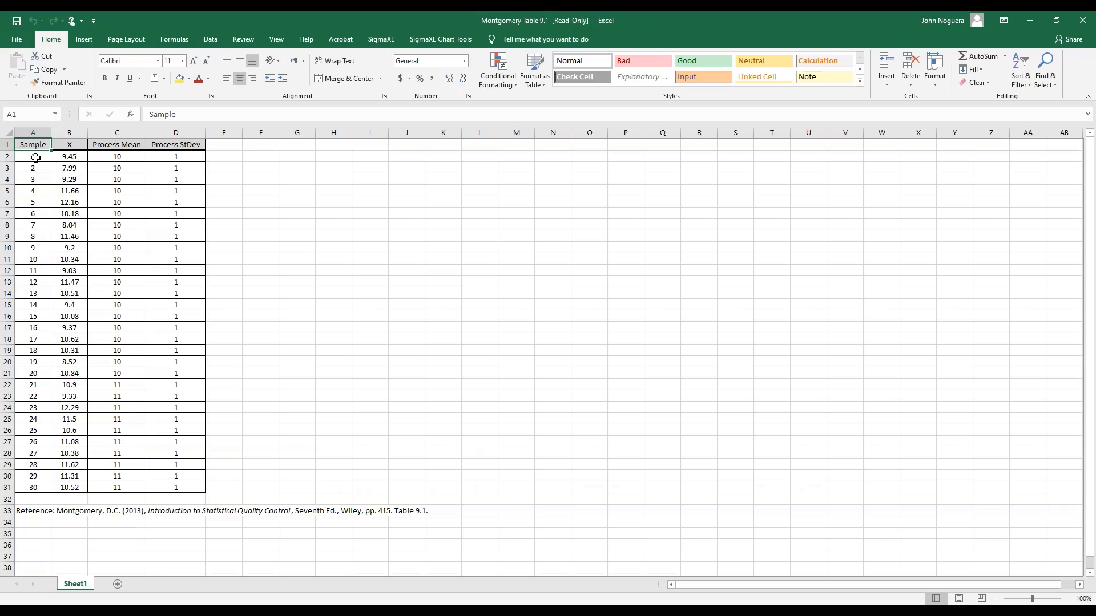
pyautogui.hotkey('shift', 'Right')
pyautogui.hotkey('shift', 'Down')
pyautogui.hotkey('shift', 'Down')
pyautogui.hotkey('shift', 'Down')
pyautogui.hotkey('shift', 'Down')
pyautogui.hotkey('shift', 'Down')
pyautogui.hotkey('shift', 'Down')
pyautogui.hotkey('shift', 'Down')
pyautogui.hotkey('shift', 'Down')
pyautogui.hotkey('shift', 'Down')
pyautogui.hotkey('shift', 'Down')
pyautogui.hotkey('shift', 'Down')
pyautogui.hotkey('shift', 'Down')
pyautogui.hotkey('shift', 'Down')
pyautogui.hotkey('shift', 'Down')
pyautogui.hotkey('shift', 'Down')
pyautogui.hotkey('shift', 'Down')
pyautogui.hotkey('shift', 'Down')
pyautogui.hotkey('shift', 'Down')
pyautogui.hotkey('shift', 'Down')
pyautogui.hotkey('shift', 'Down')
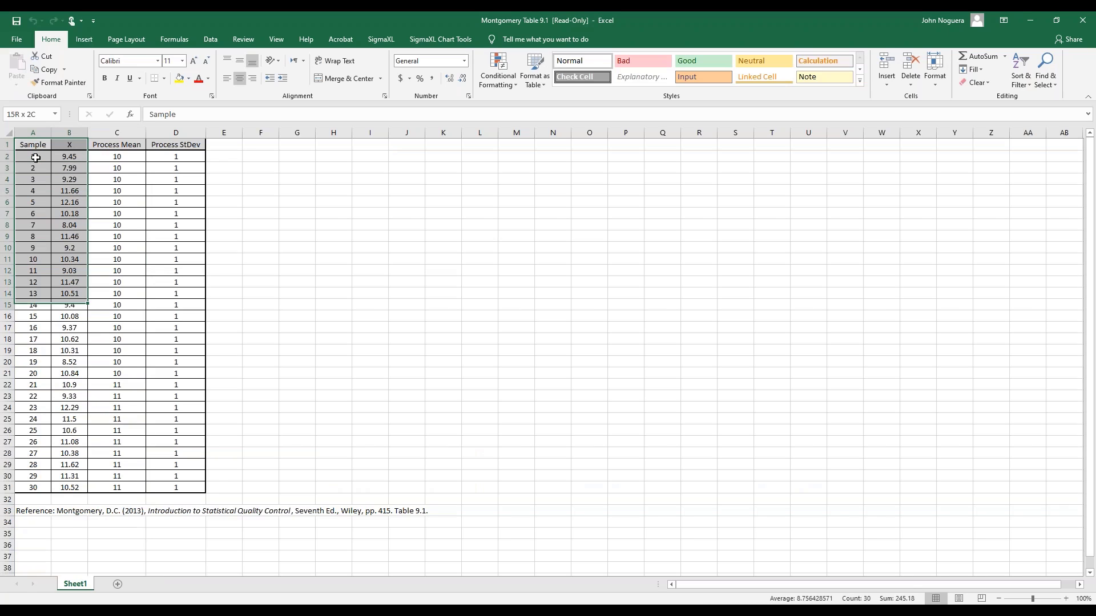
pyautogui.hotkey('shift', 'Up')
pyautogui.hotkey('shift', 'Up')
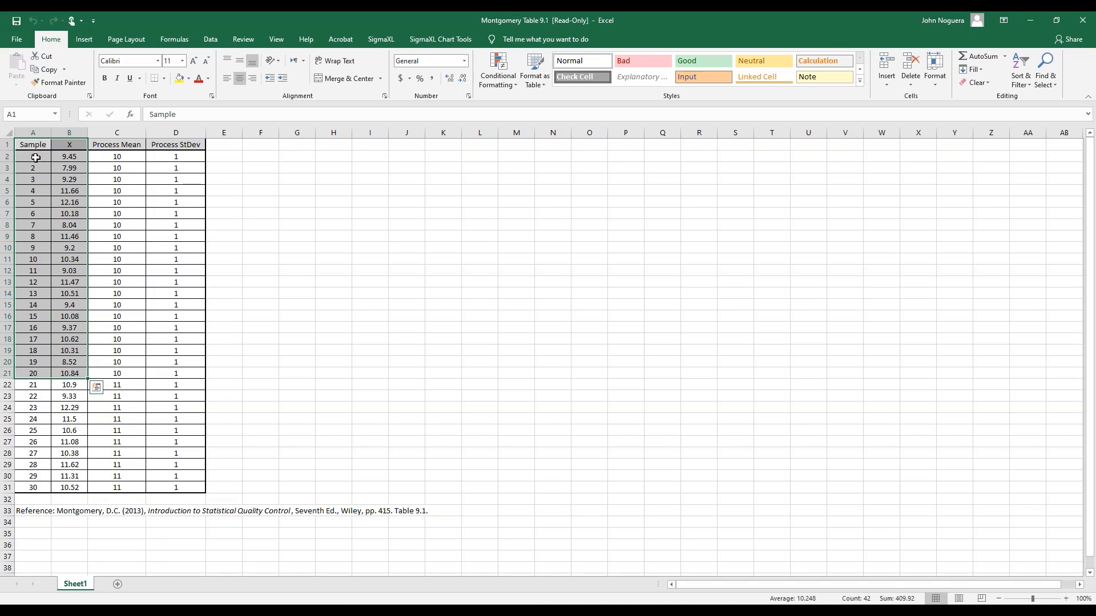
pyautogui.hotkey('ctrl', 'c')
pyautogui.hotkey('alt', 'Tab')
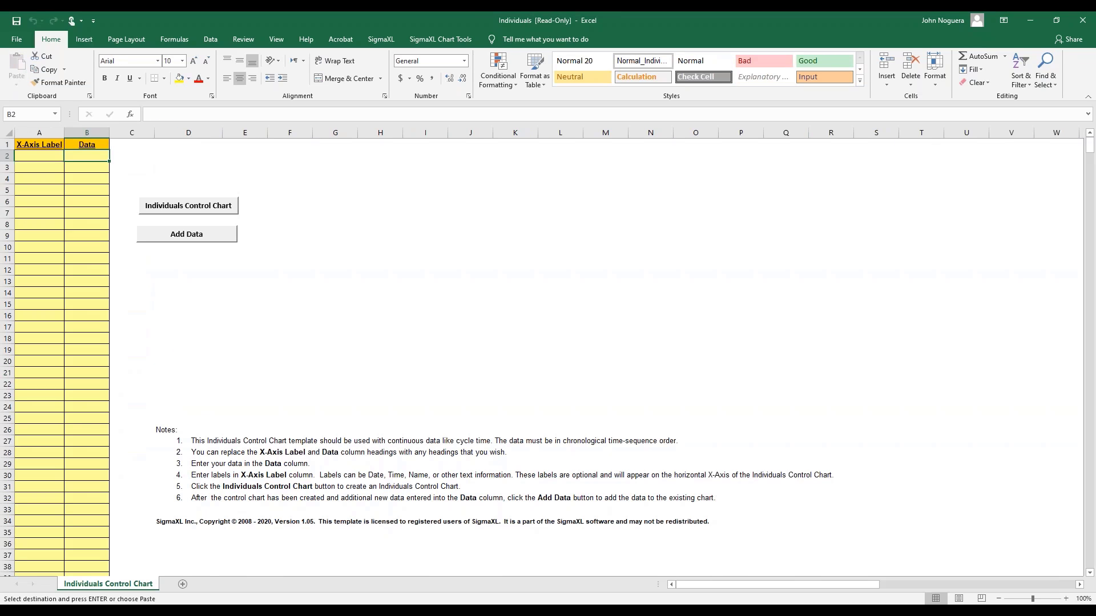
# - Paste the copied data as values at A1 of the Individuals template and create the Individuals Control Chart
pyautogui.click(32, 145)
pyautogui.rightClick(29, 144)
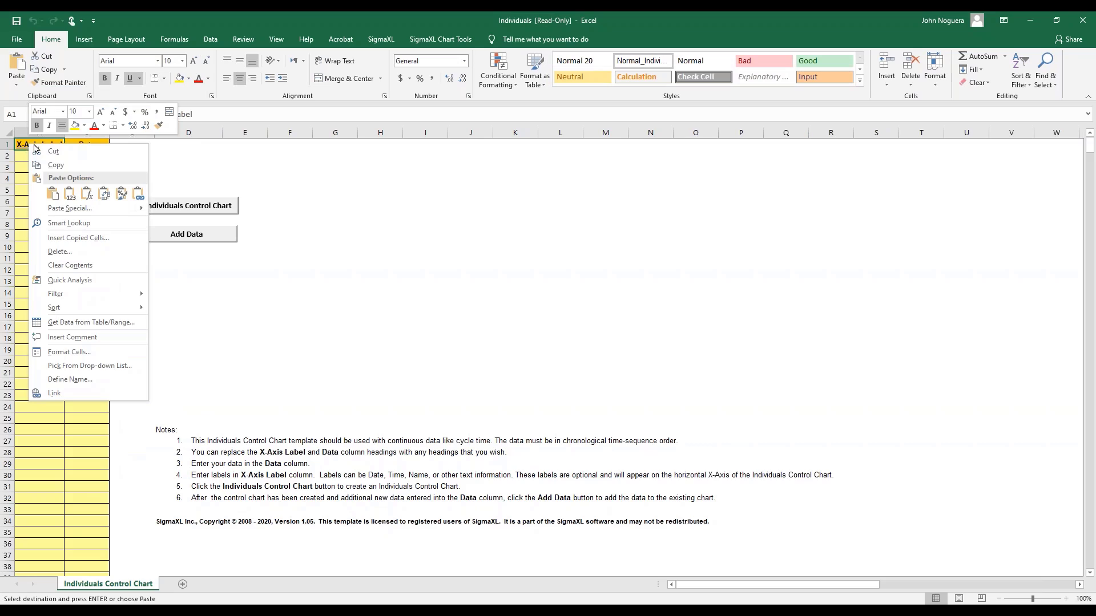
pyautogui.click(70, 194)
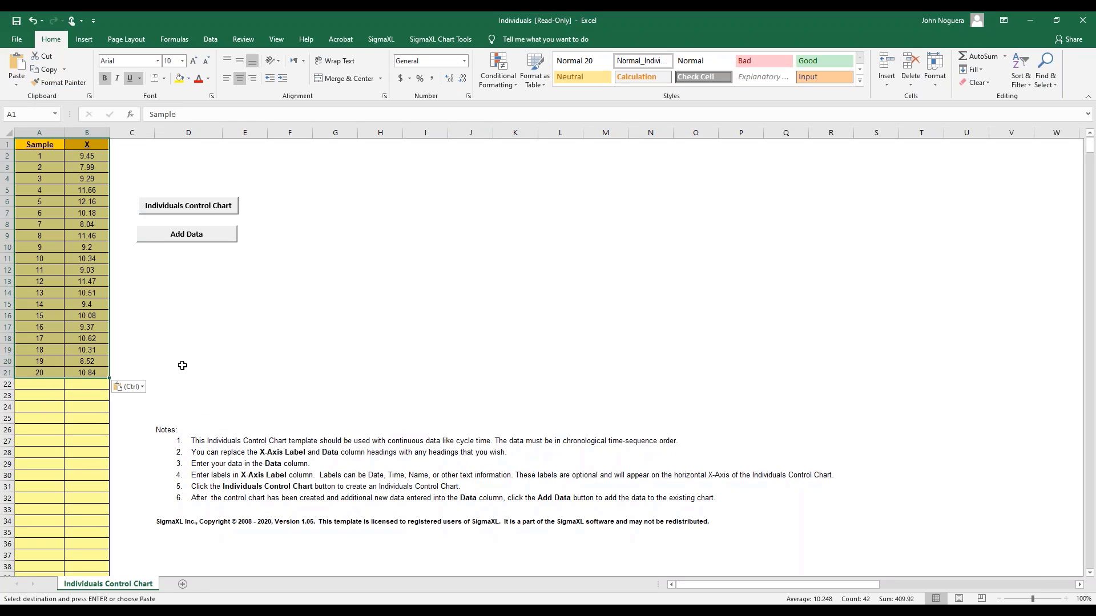
pyautogui.click(196, 208)
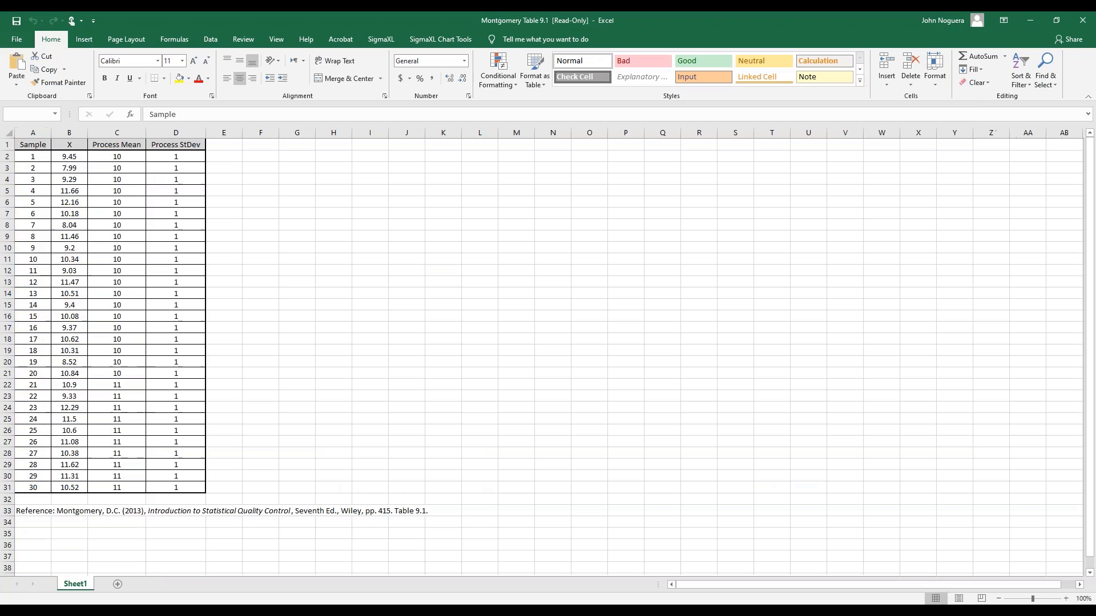
# - Copy samples 21 to 30 (A22:B31) from the Montgomery Table 9.1 workbook and return to the Individuals template
pyautogui.moveTo(33, 144); pyautogui.dragTo(69, 373)
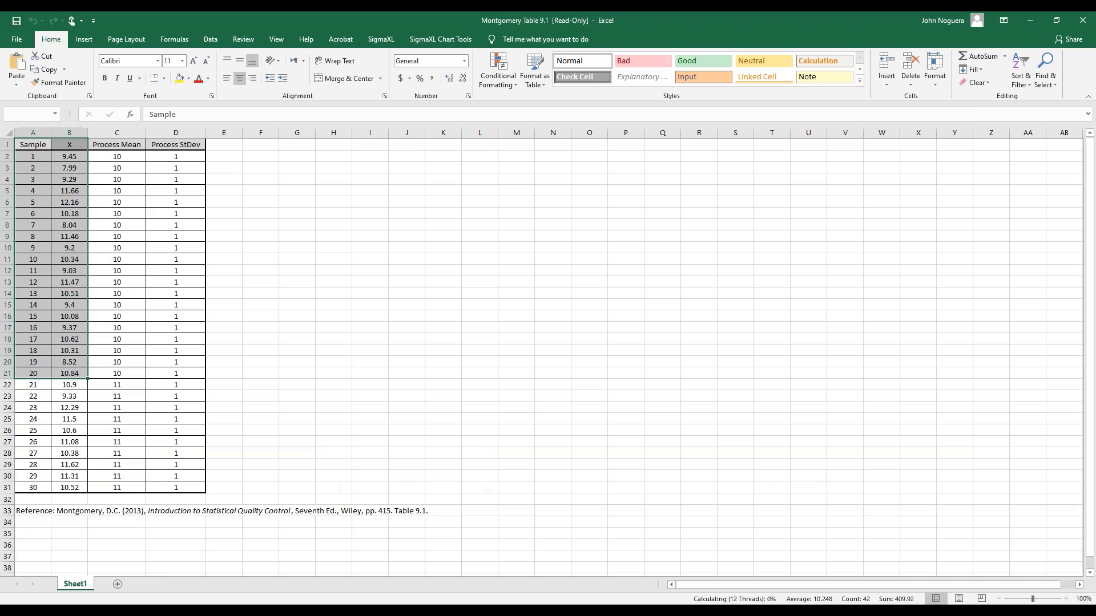
pyautogui.click(25, 385)
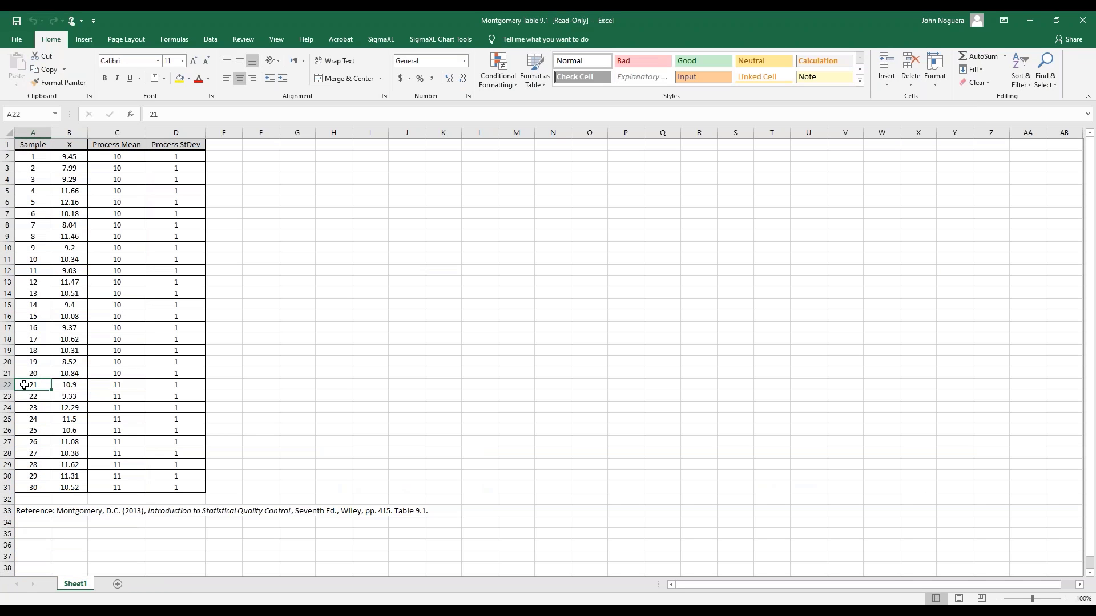
pyautogui.hotkey('shift', 'Right')
pyautogui.hotkey('shift', 'Down')
pyautogui.hotkey('shift', 'Down')
pyautogui.hotkey('shift', 'Down')
pyautogui.hotkey('shift', 'Down')
pyautogui.hotkey('shift', 'Down')
pyautogui.hotkey('shift', 'Down')
pyautogui.hotkey('shift', 'Down')
pyautogui.hotkey('shift', 'Down')
pyautogui.hotkey('shift', 'Down')
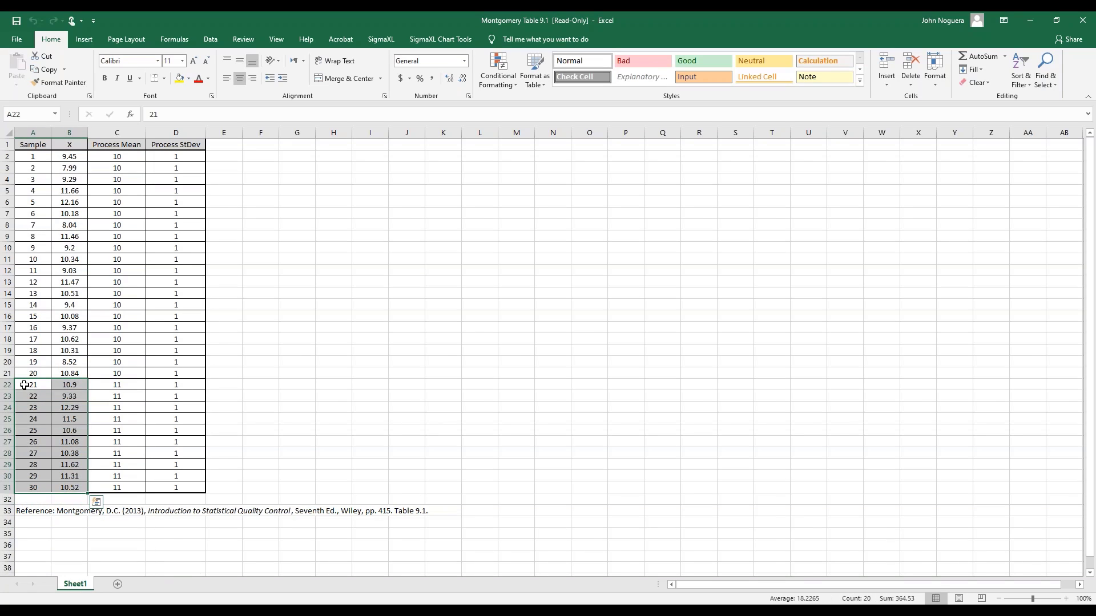
pyautogui.hotkey('ctrl', 'c')
pyautogui.hotkey('alt', 'Tab')
# - Paste samples 21 to 30 as values at A22 of the Individuals template and add the new data to the control chart
pyautogui.click(24, 383)
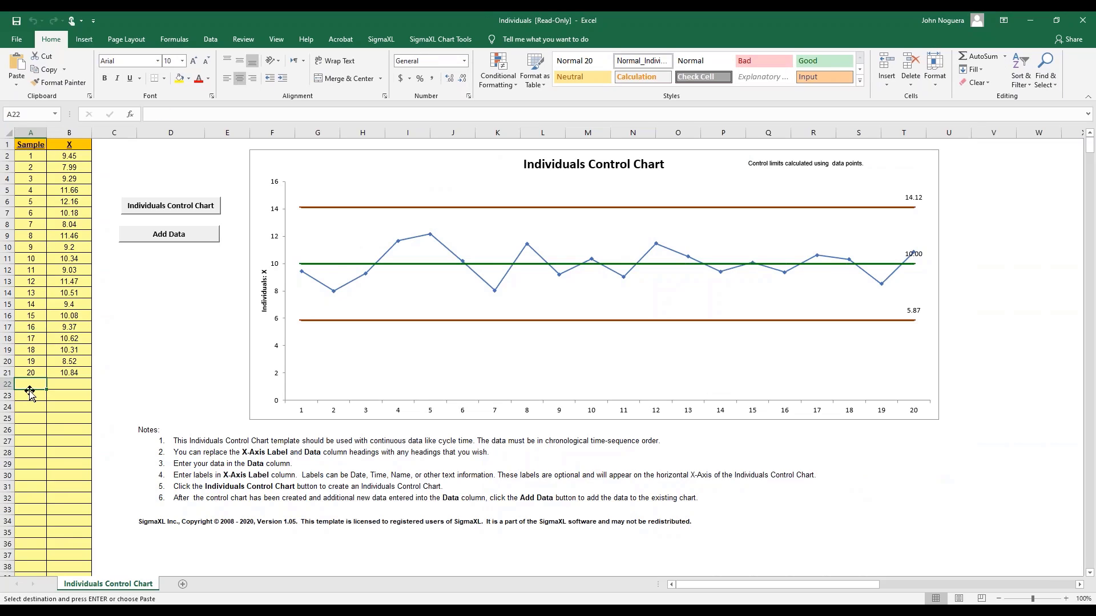
pyautogui.rightClick(27, 384)
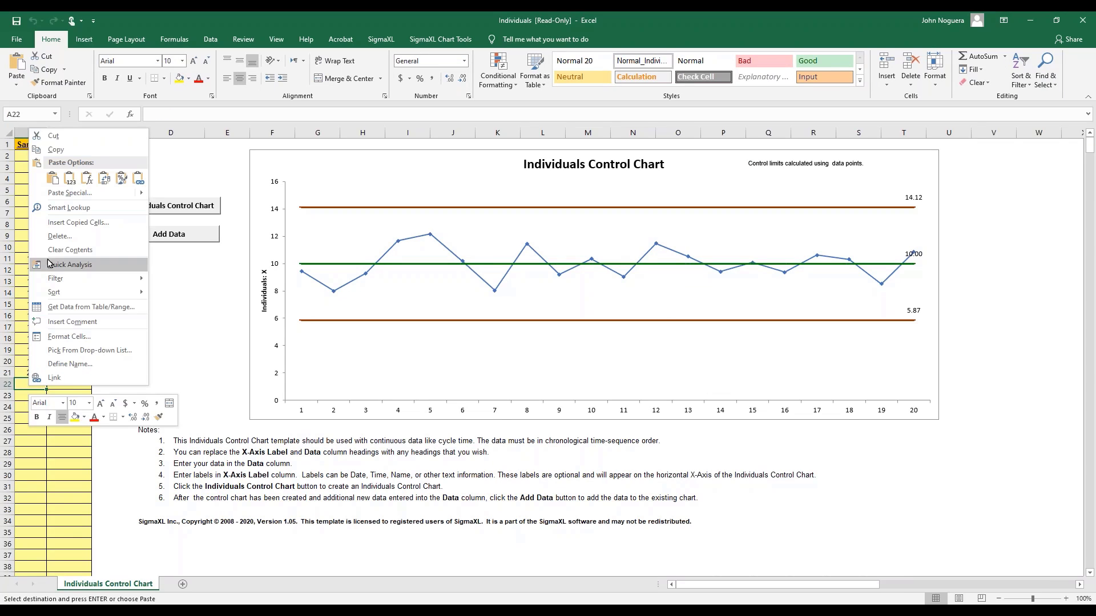
pyautogui.click(70, 178)
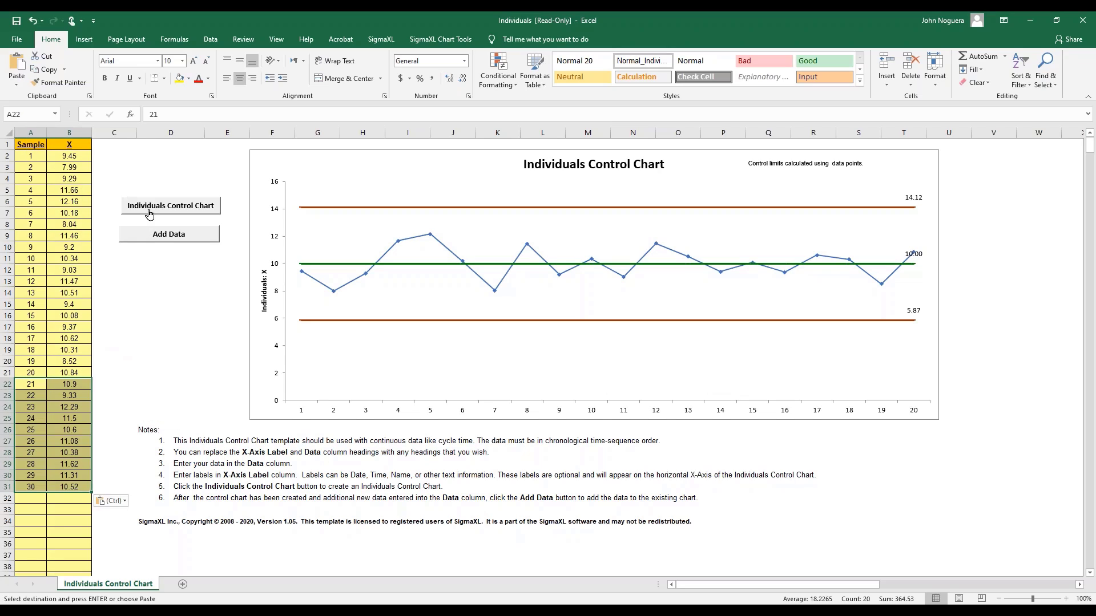
pyautogui.click(155, 236)
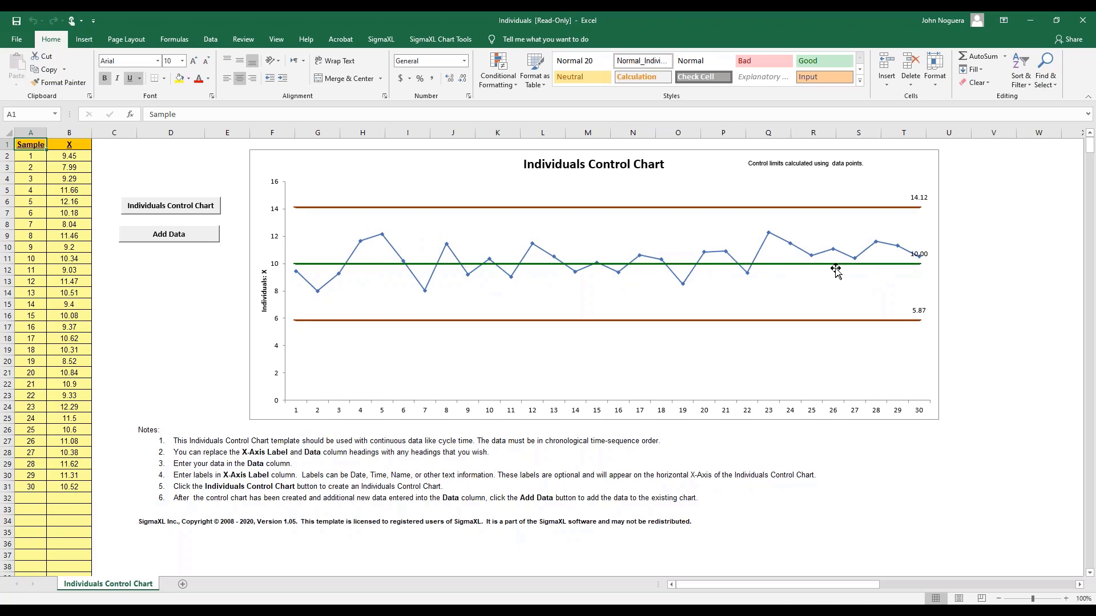
# - Switch to the PowerPoint slide show and review the Tabular CUSUM slides, from the description and formulas through to the example chart
pyautogui.moveTo(820, 268)
pyautogui.hotkey('alt', 'Tab')
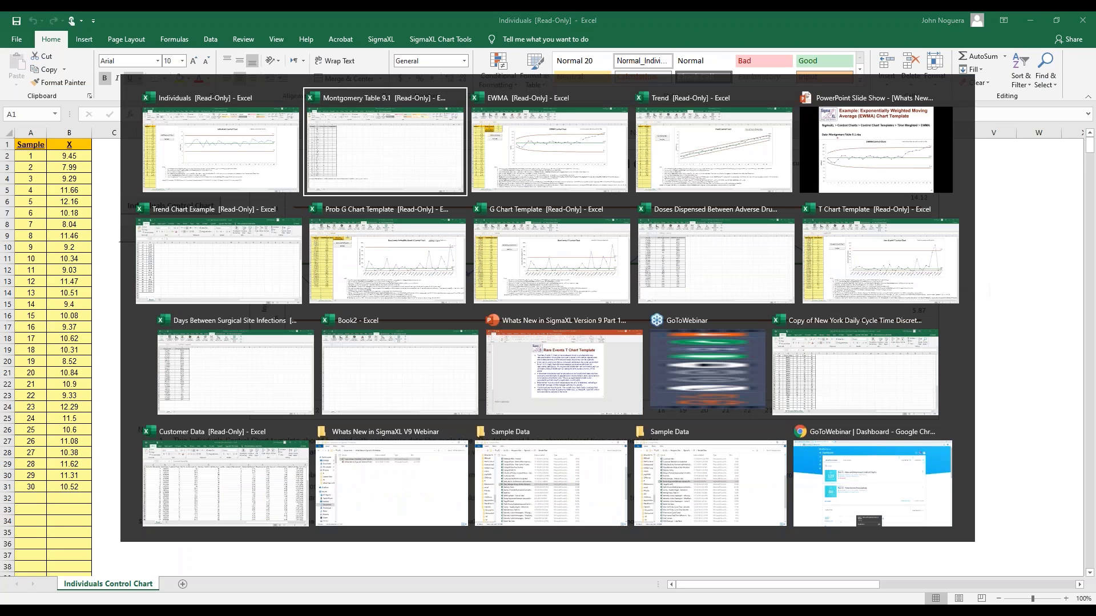
pyautogui.hotkey('alt', 'Tab')
pyautogui.hotkey('alt', 'Tab')
pyautogui.hotkey('alt', 'Tab')
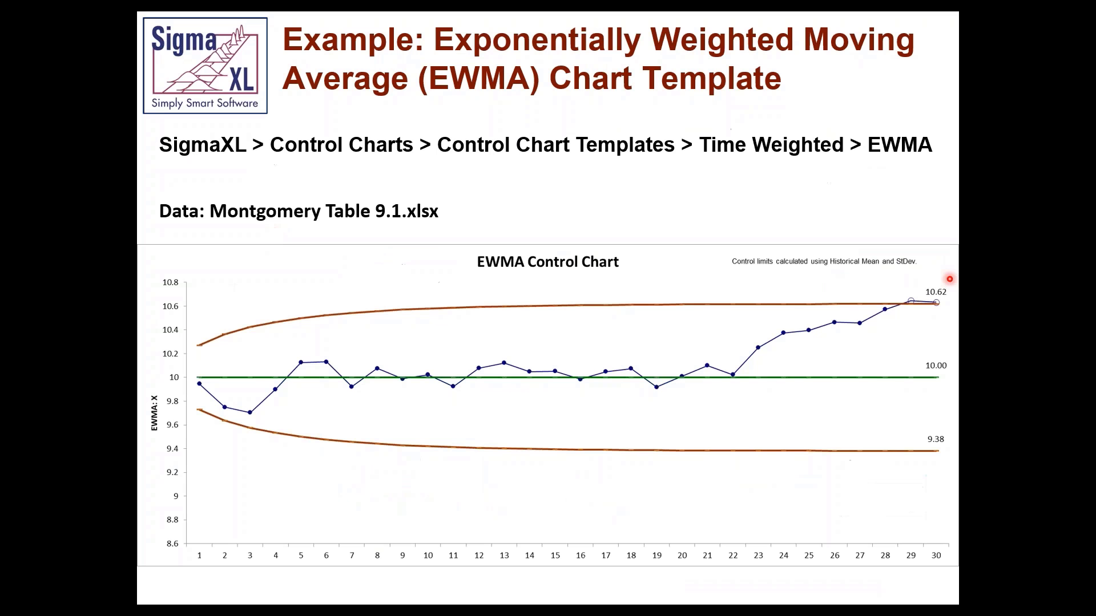
pyautogui.press('Right')
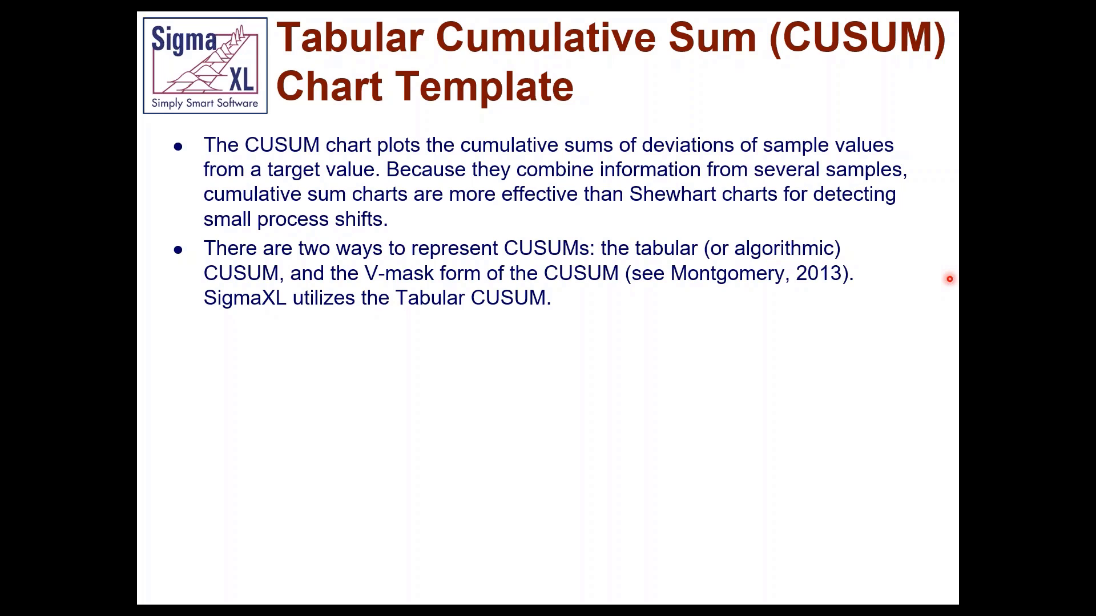
pyautogui.press('Right')
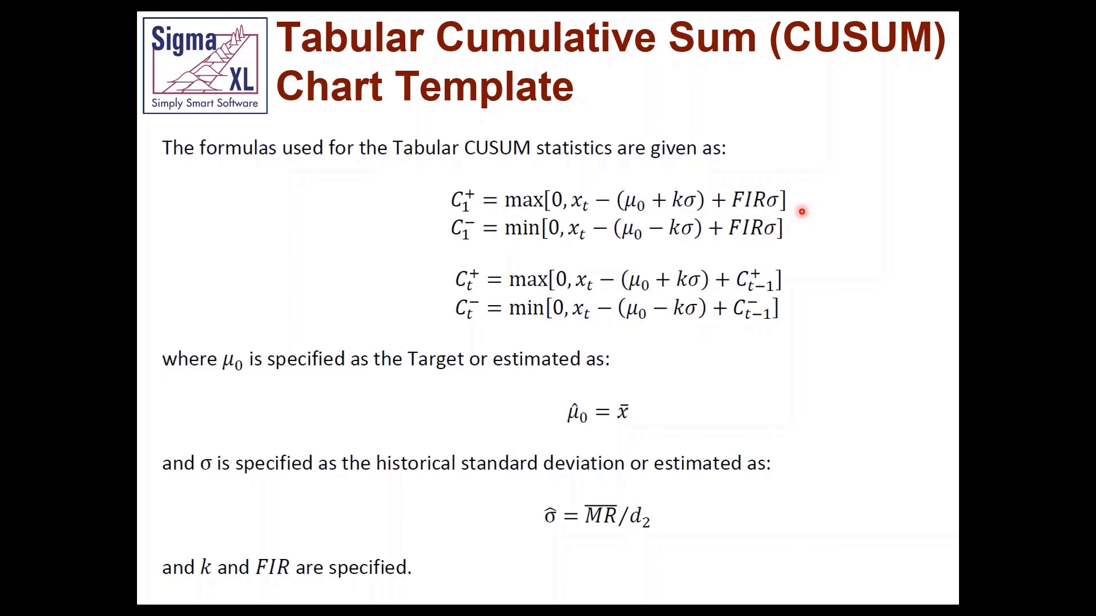
pyautogui.press('Right')
pyautogui.press('Right')
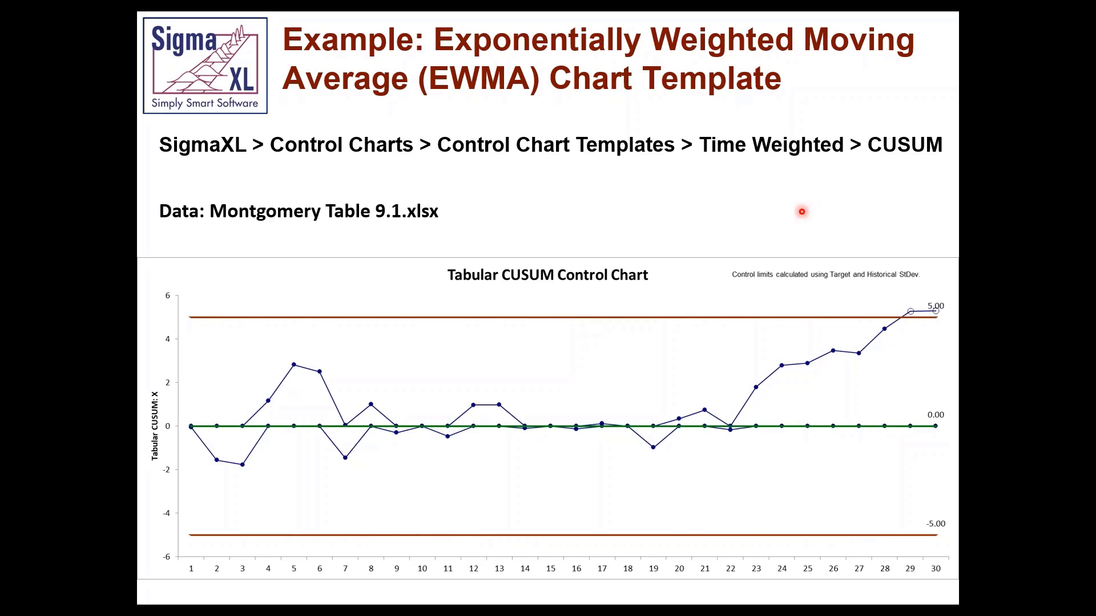
# - Switch to the Montgomery Table 9.1 workbook in Excel and copy the Sample and X headings with samples 1 to 20 (A1:B21)
pyautogui.hotkey('alt', 'Tab')
pyautogui.hotkey('alt', 'Tab')
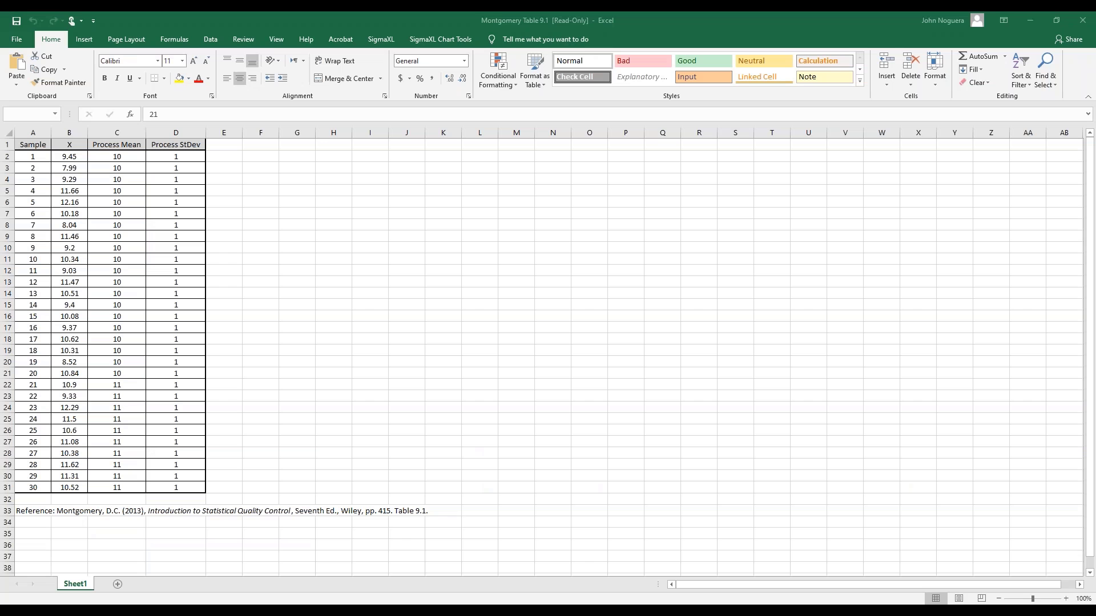
pyautogui.click(27, 148)
pyautogui.hotkey('shift', 'Right')
pyautogui.hotkey('shift', 'Down')
pyautogui.hotkey('shift', 'Down')
pyautogui.hotkey('shift', 'Down')
pyautogui.hotkey('shift', 'Down')
pyautogui.hotkey('shift', 'Down')
pyautogui.hotkey('shift', 'Down')
pyautogui.hotkey('shift', 'Down')
pyautogui.hotkey('shift', 'Down')
pyautogui.hotkey('shift', 'Down')
pyautogui.hotkey('shift', 'Down')
pyautogui.hotkey('shift', 'Down')
pyautogui.hotkey('shift', 'Down')
pyautogui.hotkey('shift', 'Down')
pyautogui.hotkey('shift', 'Down')
pyautogui.hotkey('shift', 'Down')
pyautogui.hotkey('shift', 'Down')
pyautogui.hotkey('shift', 'Down')
pyautogui.hotkey('shift', 'Down')
pyautogui.hotkey('shift', 'Down')
pyautogui.hotkey('shift', 'Down')
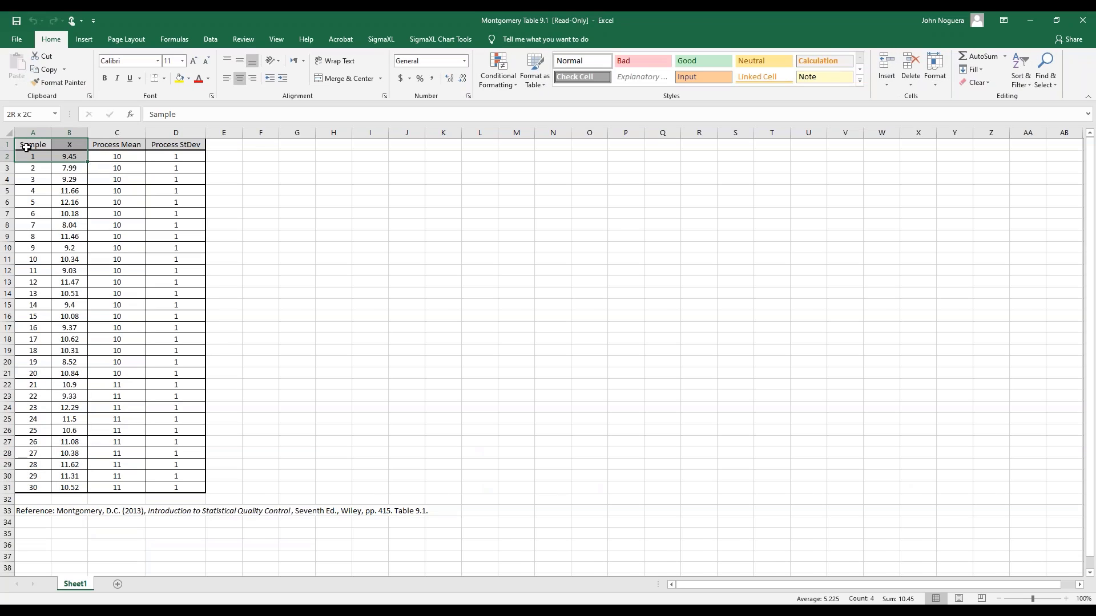
pyautogui.hotkey('shift', 'Up')
pyautogui.hotkey('ctrl', 'c')
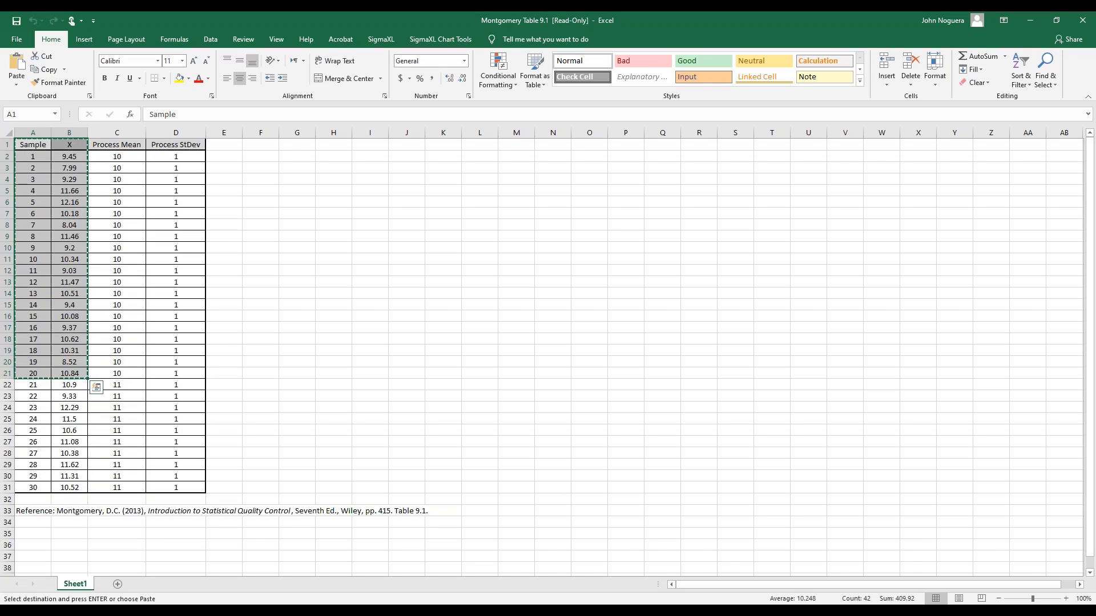
# - Return to the Individuals workbook and open SigmaXL's time weighted CUSUM control chart template
pyautogui.hotkey('alt', 'Tab')
pyautogui.hotkey('alt', 'Tab')
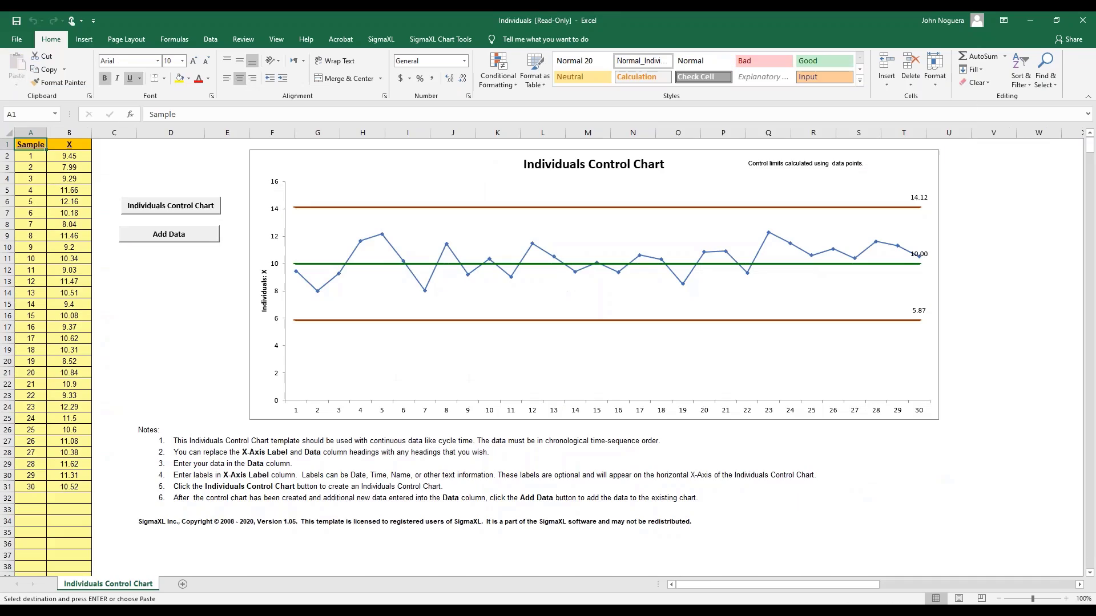
pyautogui.click(380, 41)
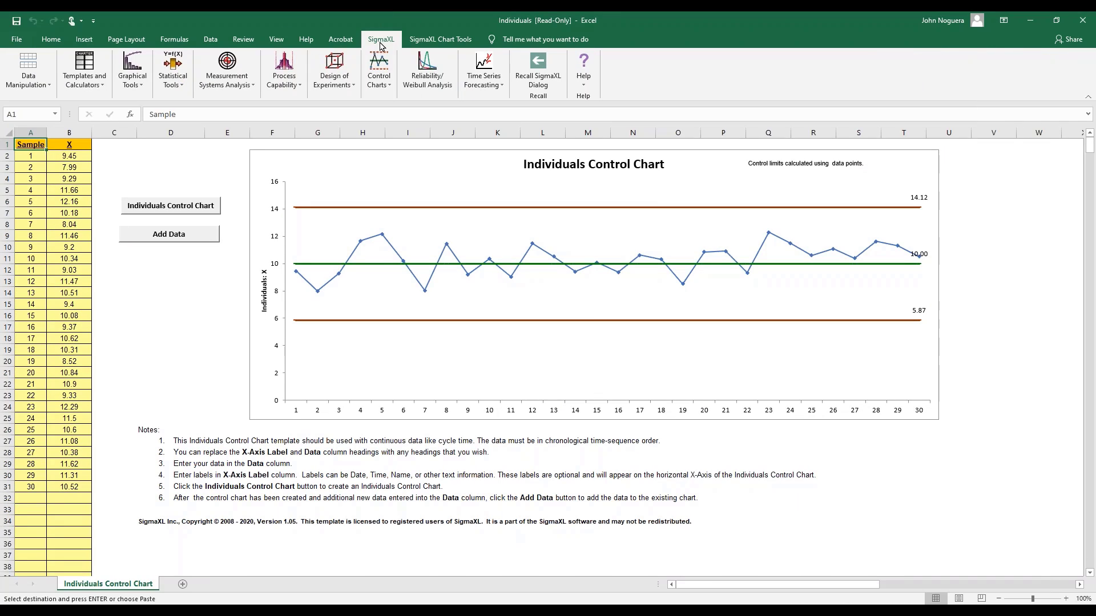
pyautogui.click(385, 83)
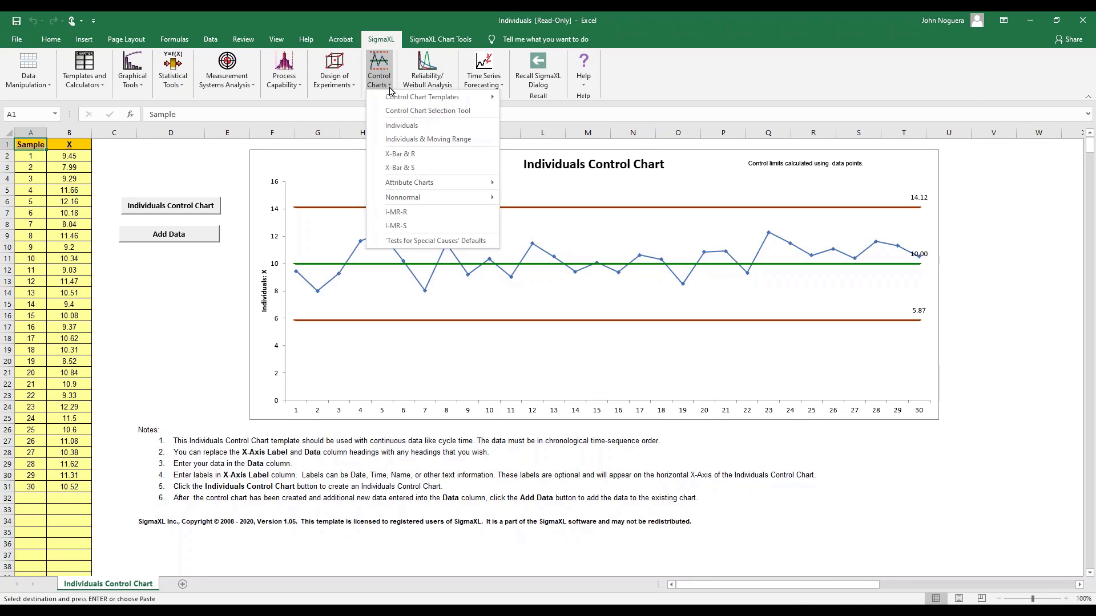
pyautogui.moveTo(394, 101)
pyautogui.moveTo(542, 128)
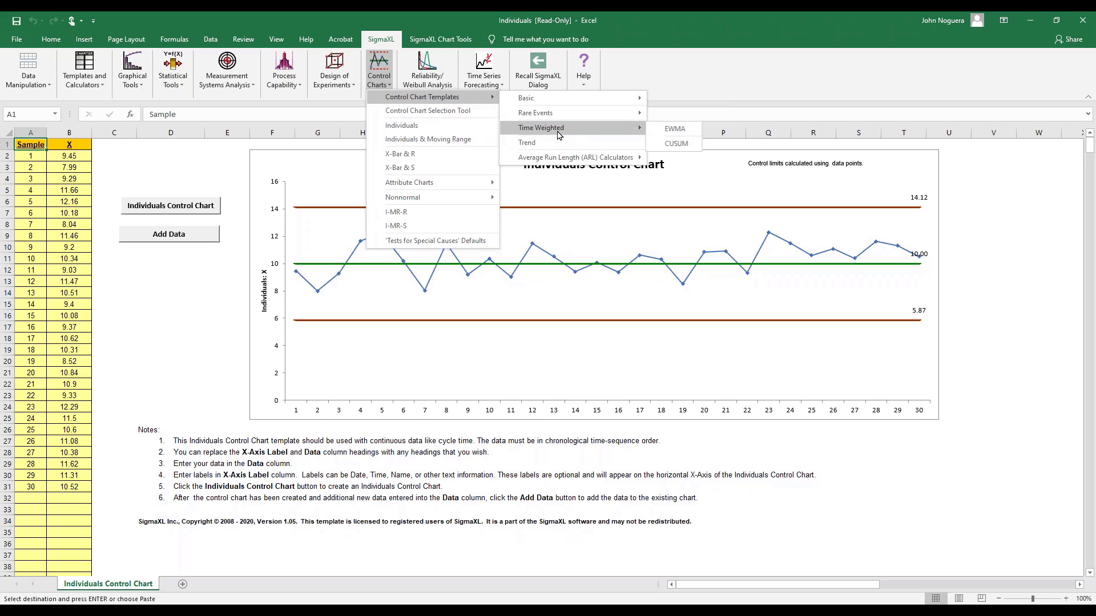
pyautogui.click(676, 142)
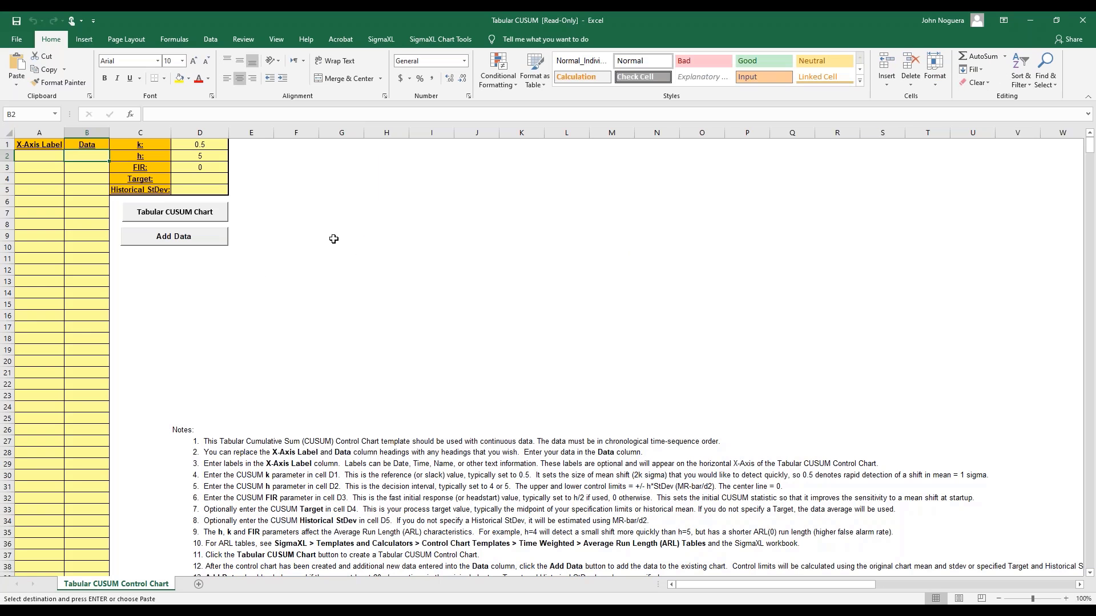
# - Paste the copied Sample and X data as values at A1 of the Tabular CUSUM template
pyautogui.click(31, 145)
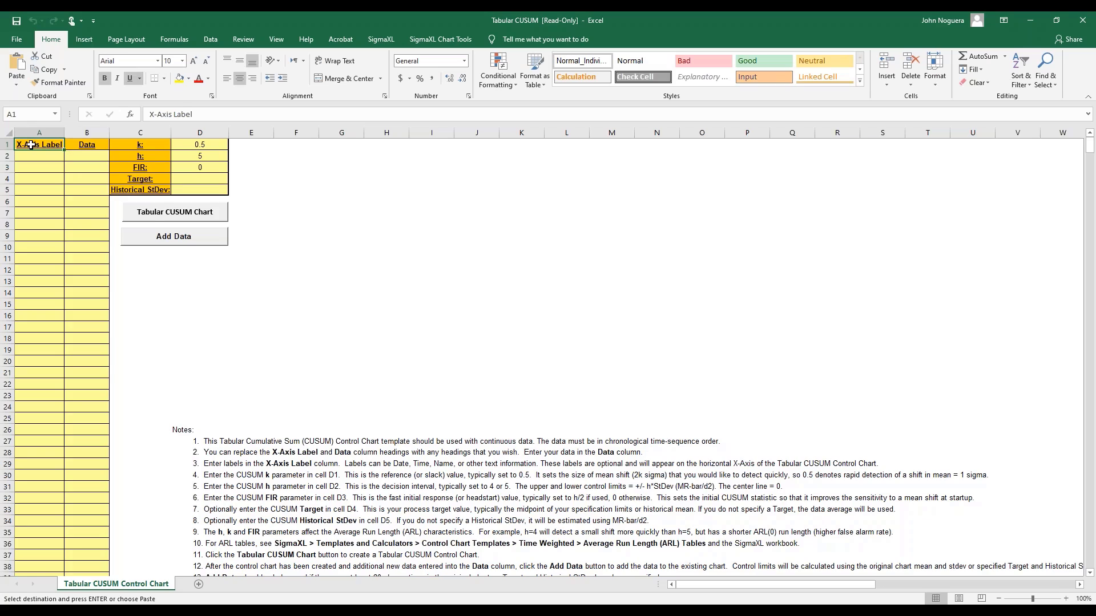
pyautogui.rightClick(31, 145)
pyautogui.click(73, 194)
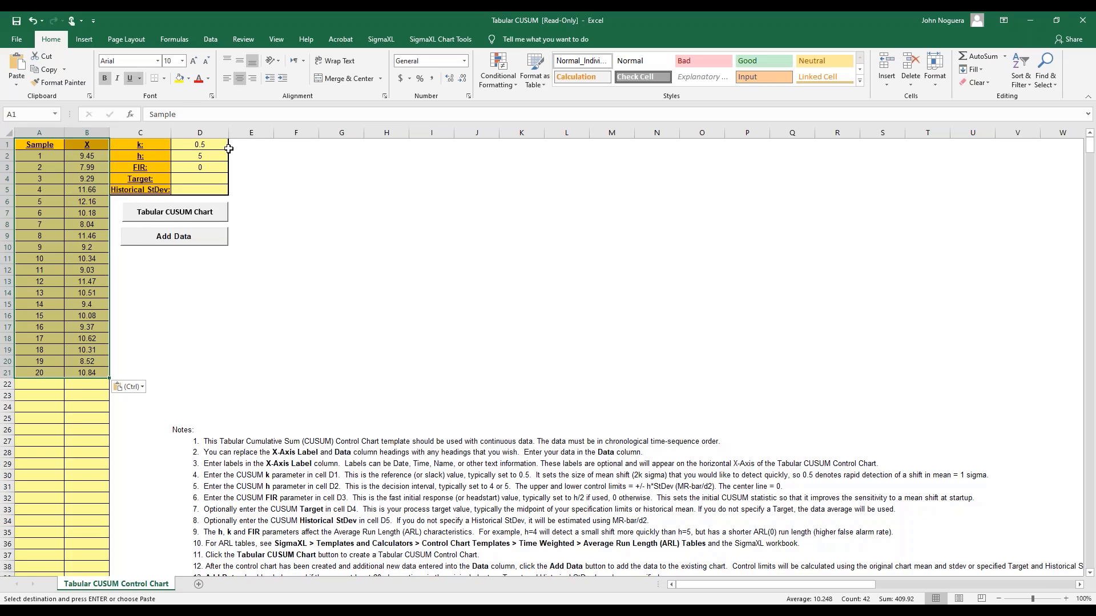
# - Set the Target to 10 and the Historical StDev to 1, and create the Tabular CUSUM chart
pyautogui.click(209, 178)
pyautogui.write('10')
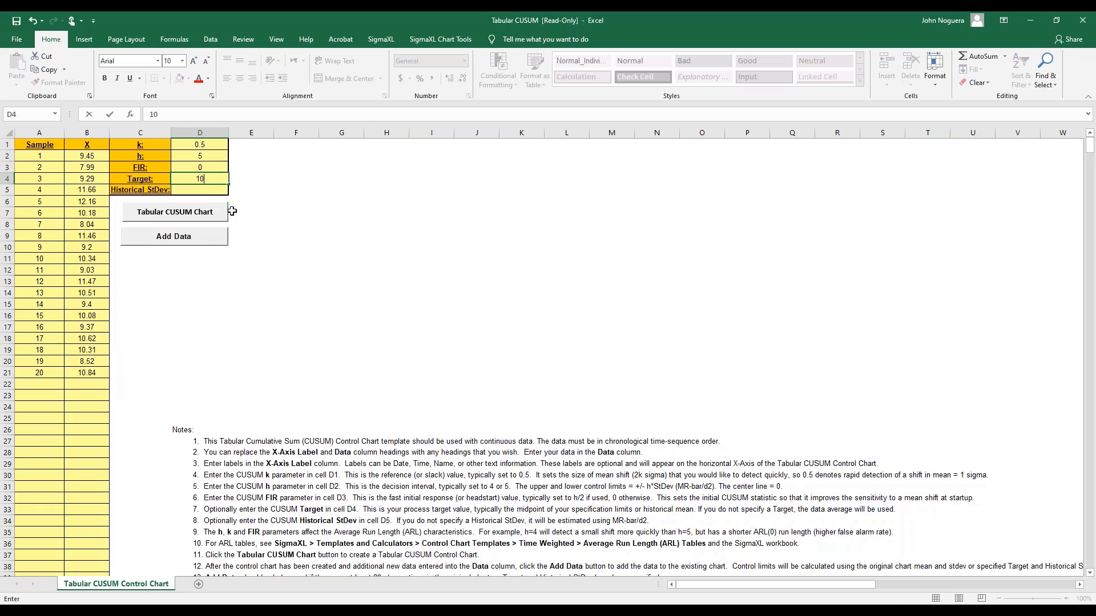
pyautogui.press('Return')
pyautogui.write('1')
pyautogui.press('Return')
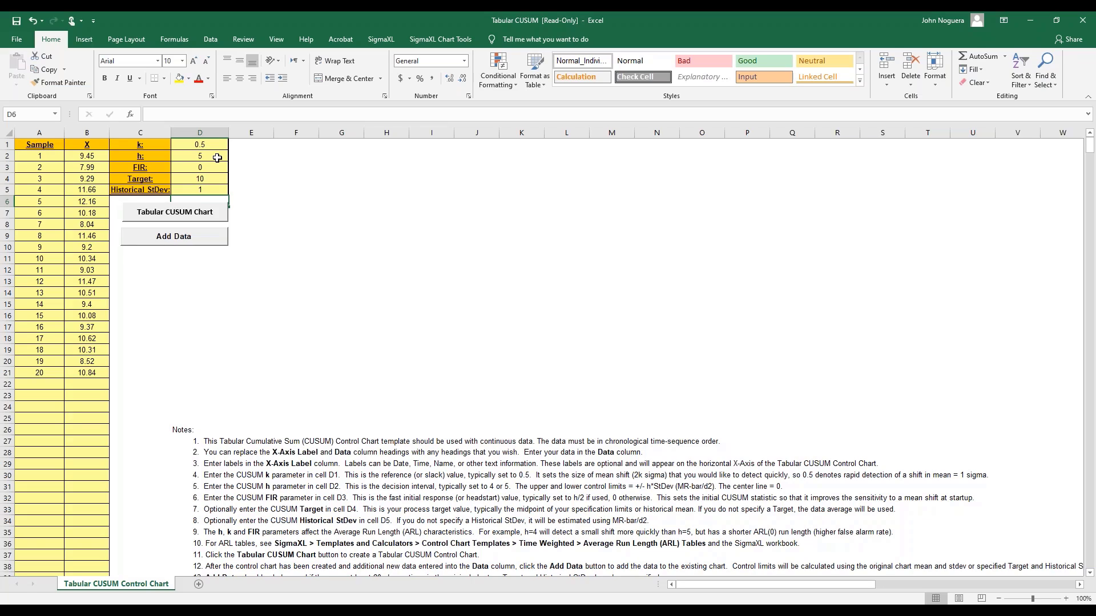
pyautogui.click(186, 215)
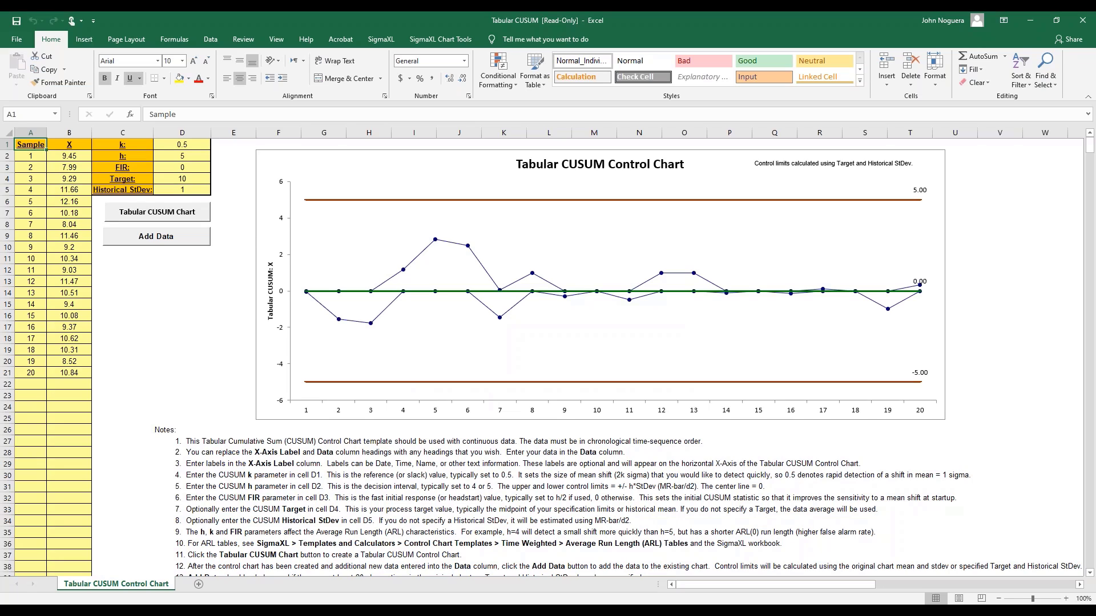
# - Switch to the Montgomery Table 9.1 workbook and copy the Sample and X data for samples 21 to 30 (A22:B31)
pyautogui.hotkey('alt', 'Tab')
pyautogui.hotkey('alt', 'Tab')
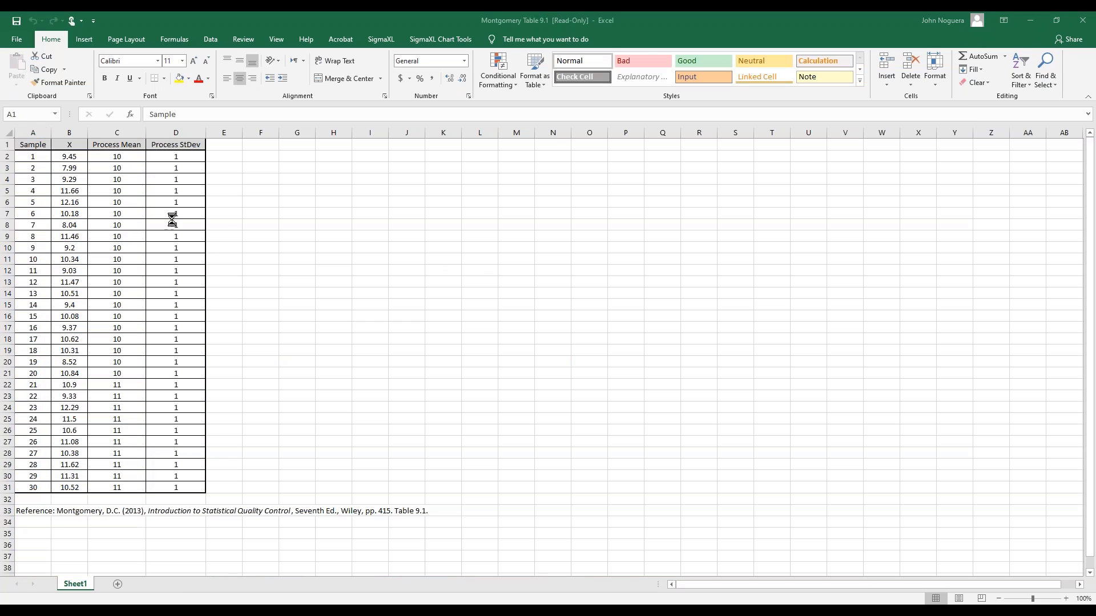
pyautogui.click(26, 383)
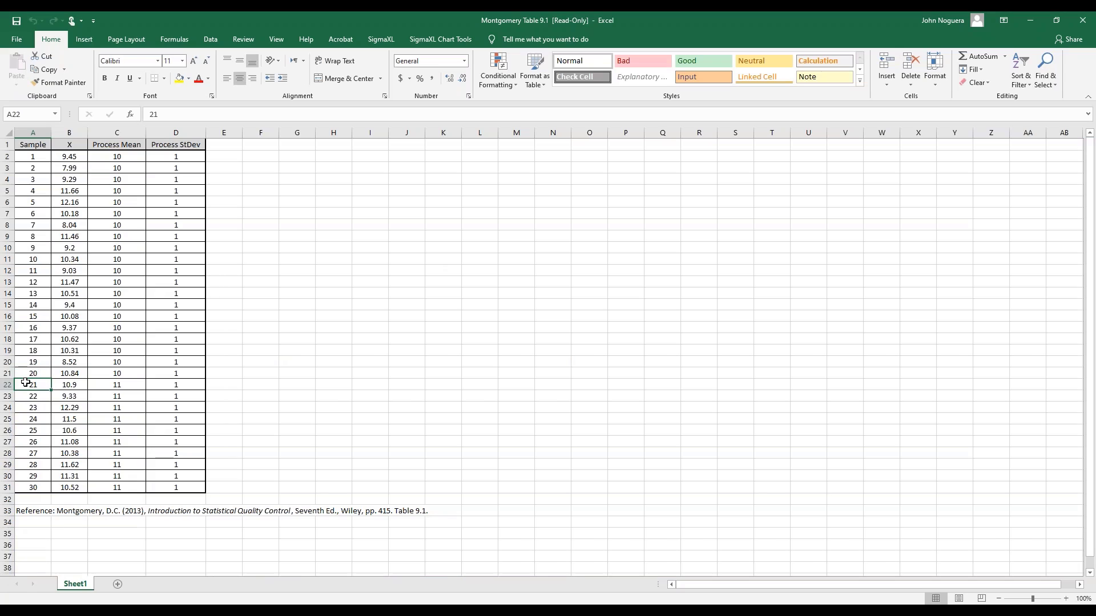
pyautogui.hotkey('shift', 'Right')
pyautogui.hotkey('shift', 'Down')
pyautogui.hotkey('shift', 'Down')
pyautogui.hotkey('shift', 'Down')
pyautogui.hotkey('shift', 'Down')
pyautogui.hotkey('shift', 'Down')
pyautogui.hotkey('shift', 'Down')
pyautogui.hotkey('shift', 'Down')
pyautogui.hotkey('shift', 'Down')
pyautogui.hotkey('shift', 'Down')
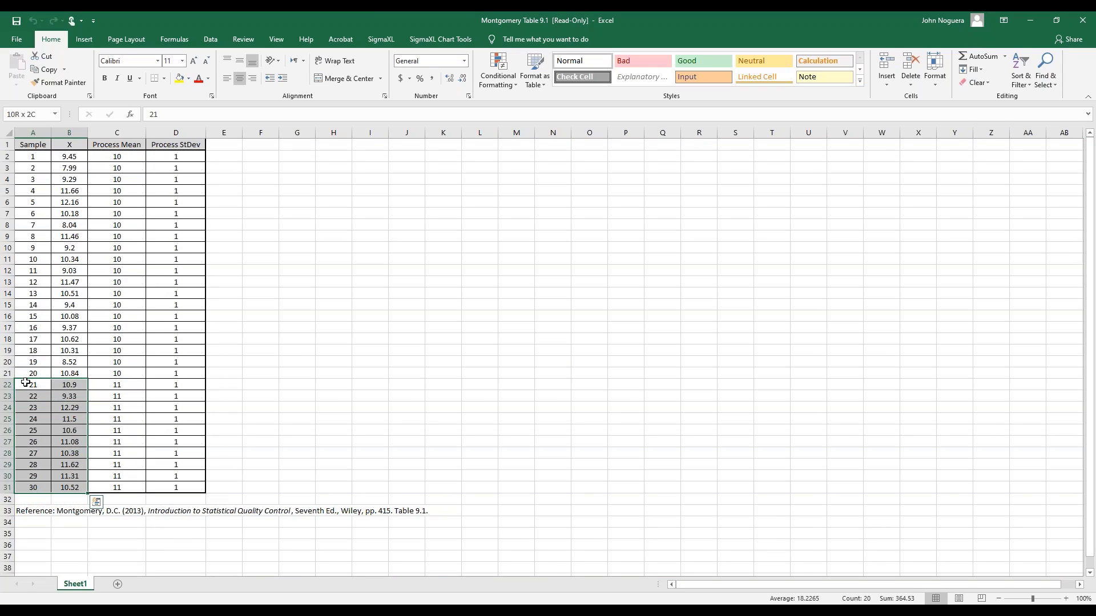
pyautogui.hotkey('ctrl', 'c')
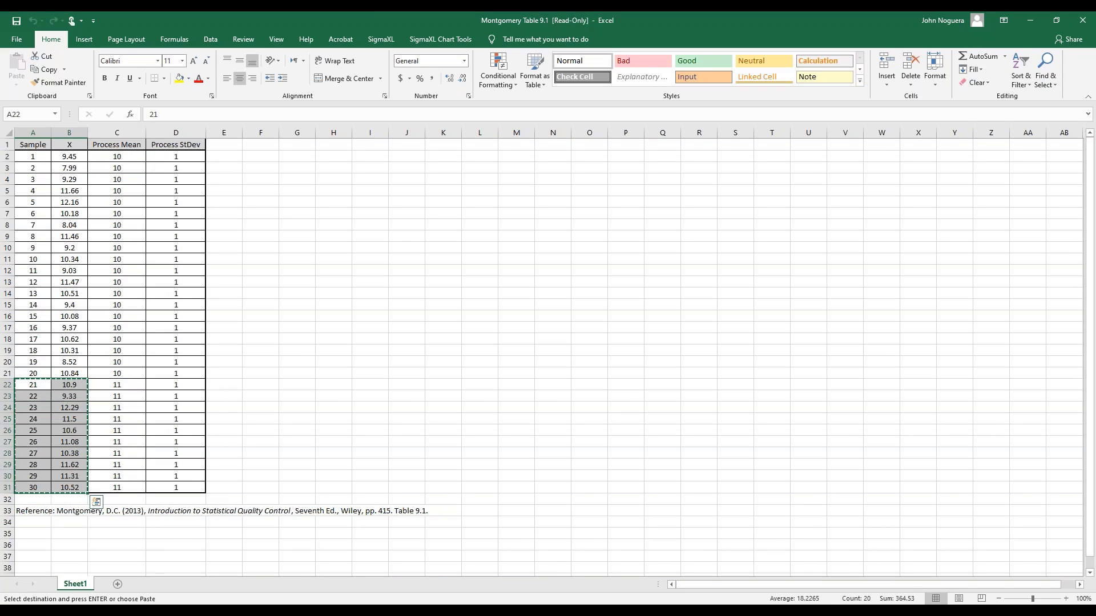
# - Return to the Tabular CUSUM workbook, paste the copied samples as values at A22, and add the new data to the existing chart
pyautogui.hotkey('ctrl', 'Tab')
pyautogui.click(29, 384)
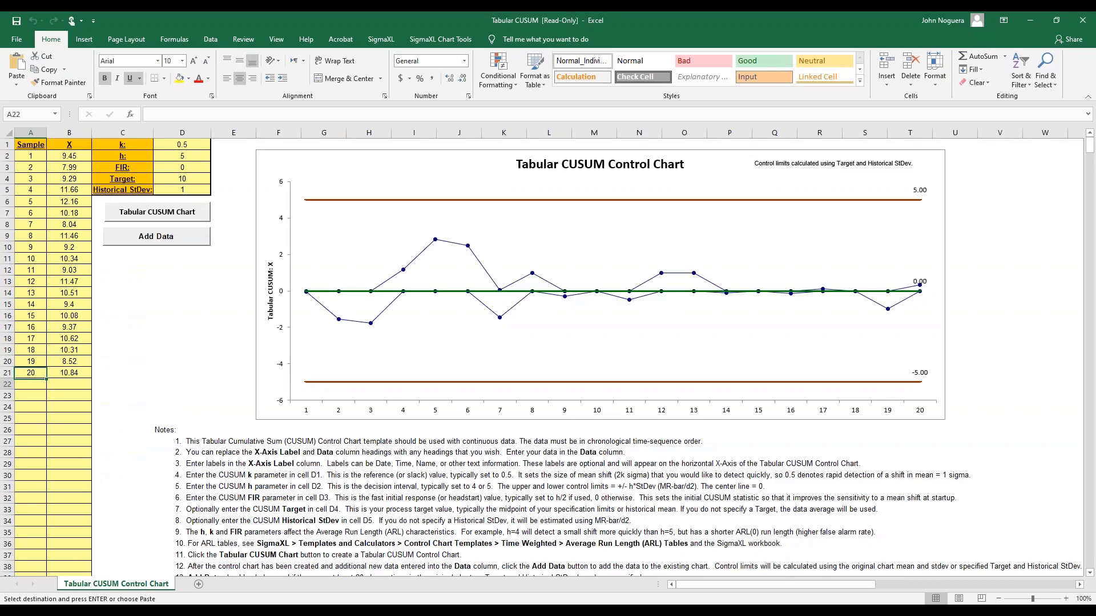
pyautogui.rightClick(29, 384)
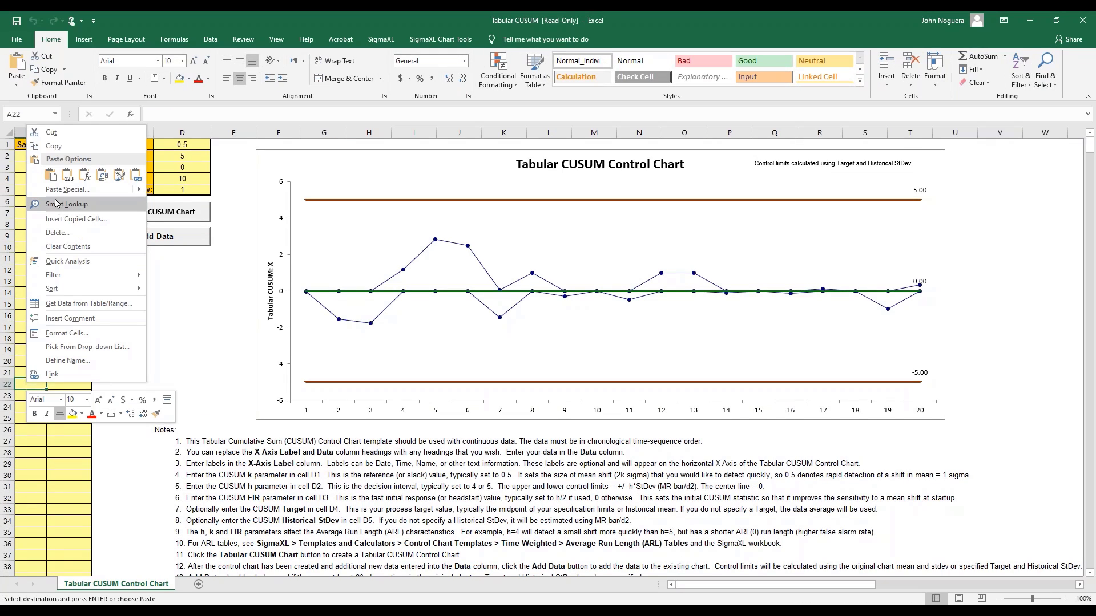
pyautogui.click(67, 175)
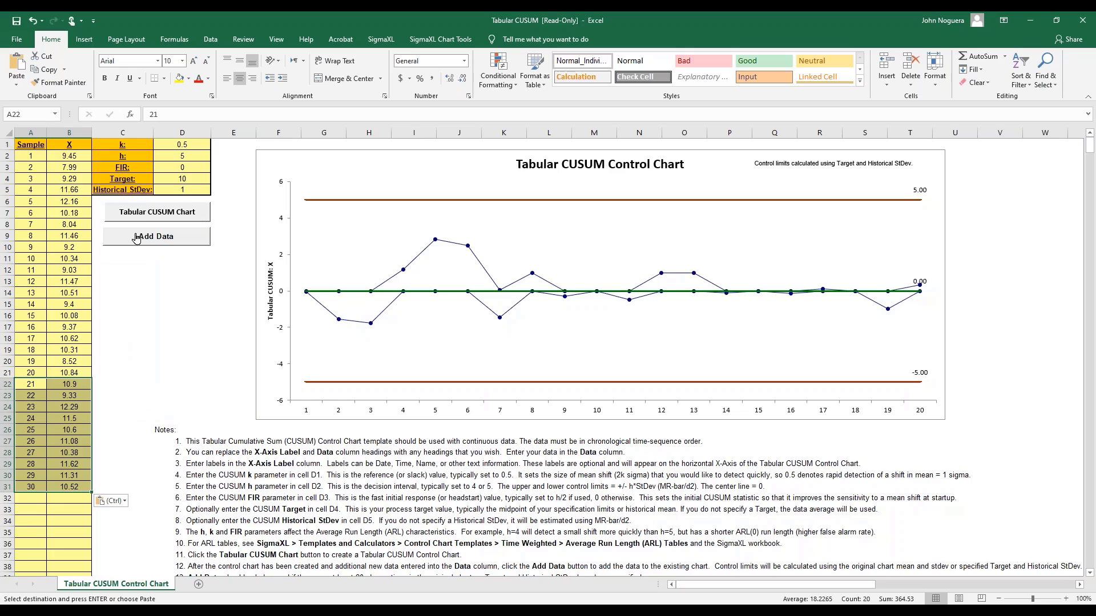
pyautogui.press('Escape')
pyautogui.hotkey('ctrl', 'Home')
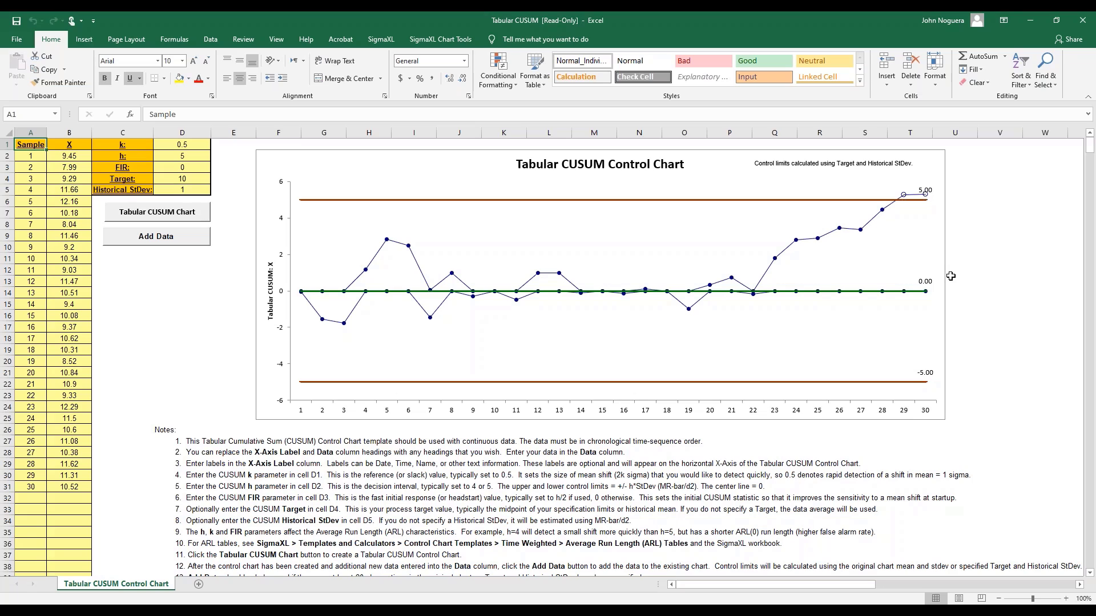
# - Switch to the PowerPoint slide show and advance from the CUSUM example to the Average Run Length (ARL) Calculators slide
pyautogui.hotkey('alt', 'Tab')
pyautogui.press('Tab')
pyautogui.hotkey('alt', 'Tab')
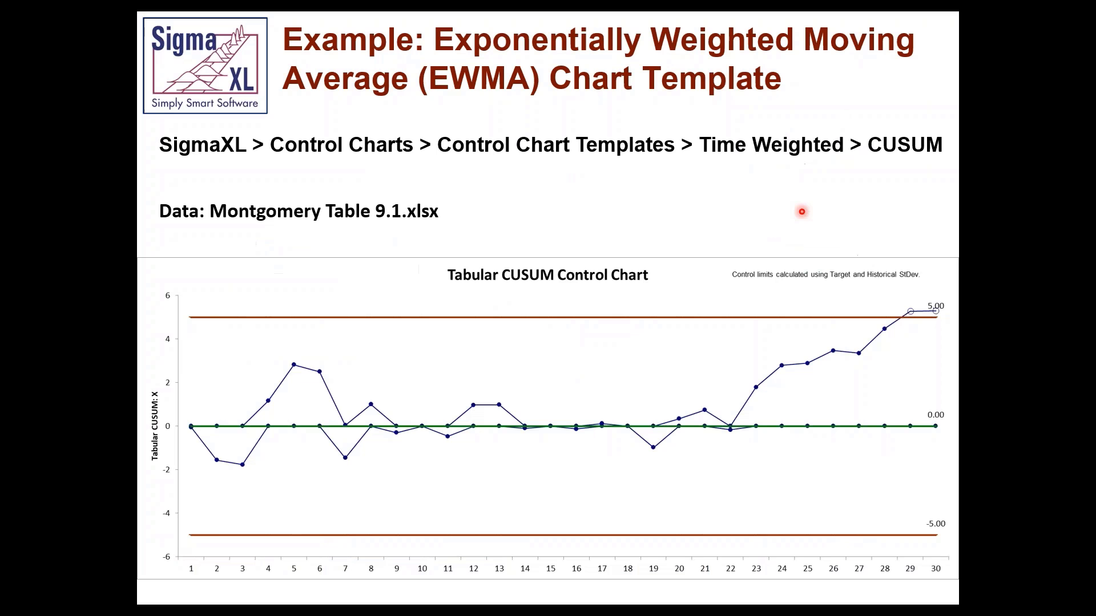
pyautogui.click(951, 276)
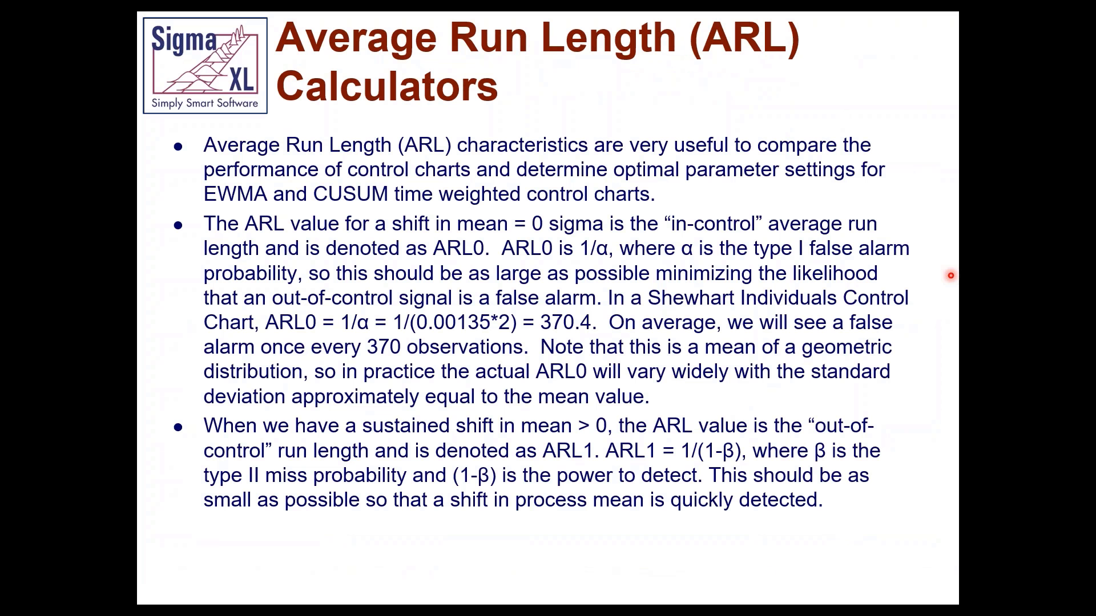